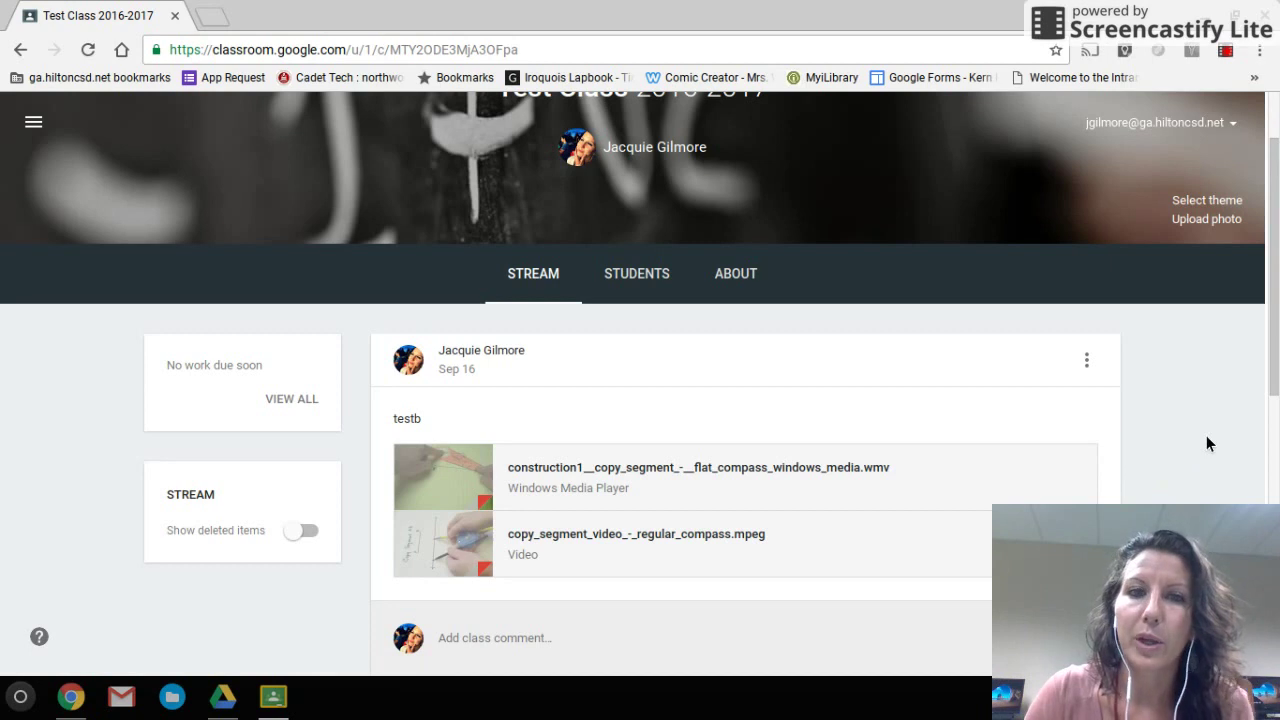
# - Create a new assignment in Test Class 2016-2017 titled "Annotating a PDF on Chromebooks"
pyautogui.scroll(1, 1204, 436)
pyautogui.scroll(1, 1198, 462)
pyautogui.scroll(-2, 1205, 500)
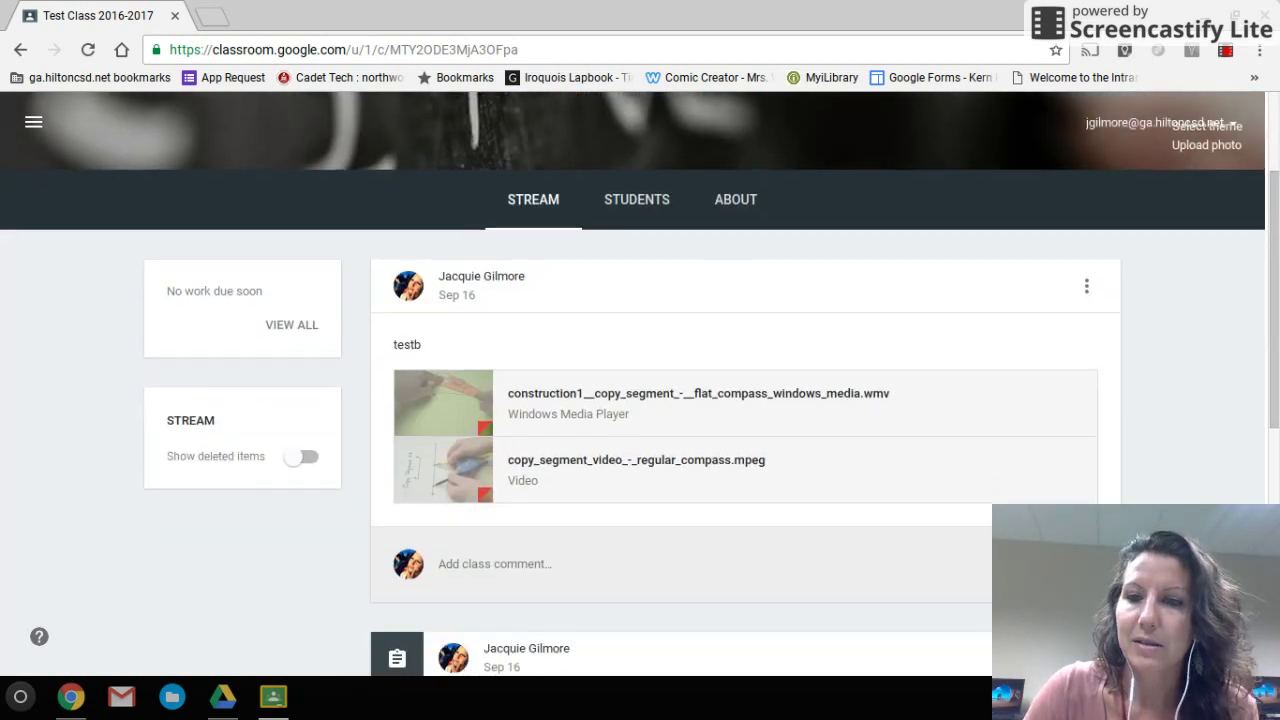
pyautogui.moveTo(1216, 558)
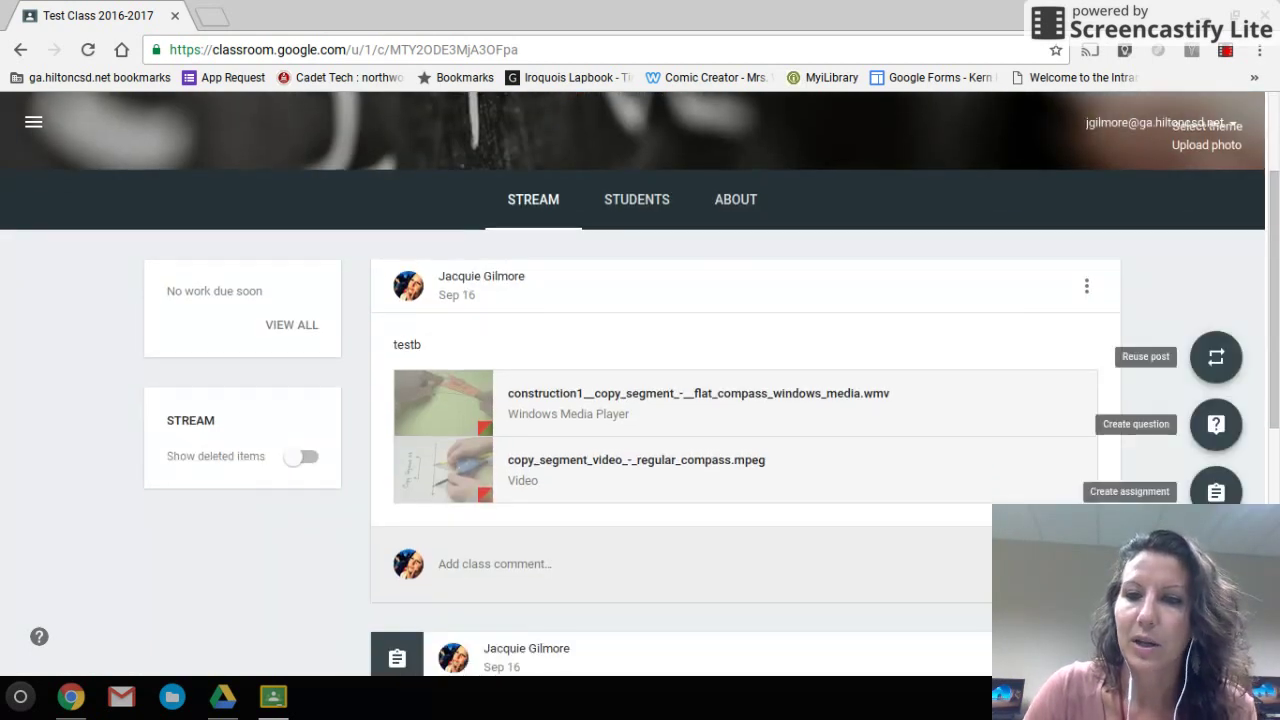
pyautogui.click(1230, 495)
pyautogui.click(576, 378)
pyautogui.write('Annotat')
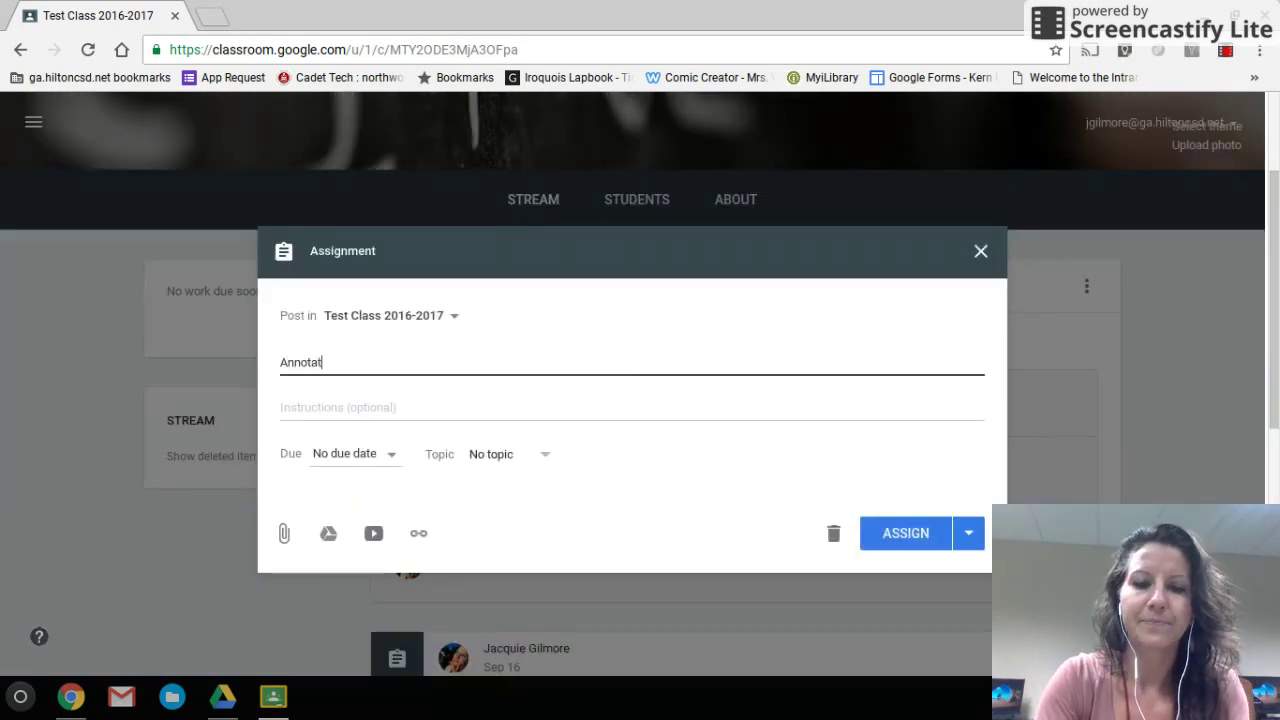
pyautogui.write('ing a PDF ')
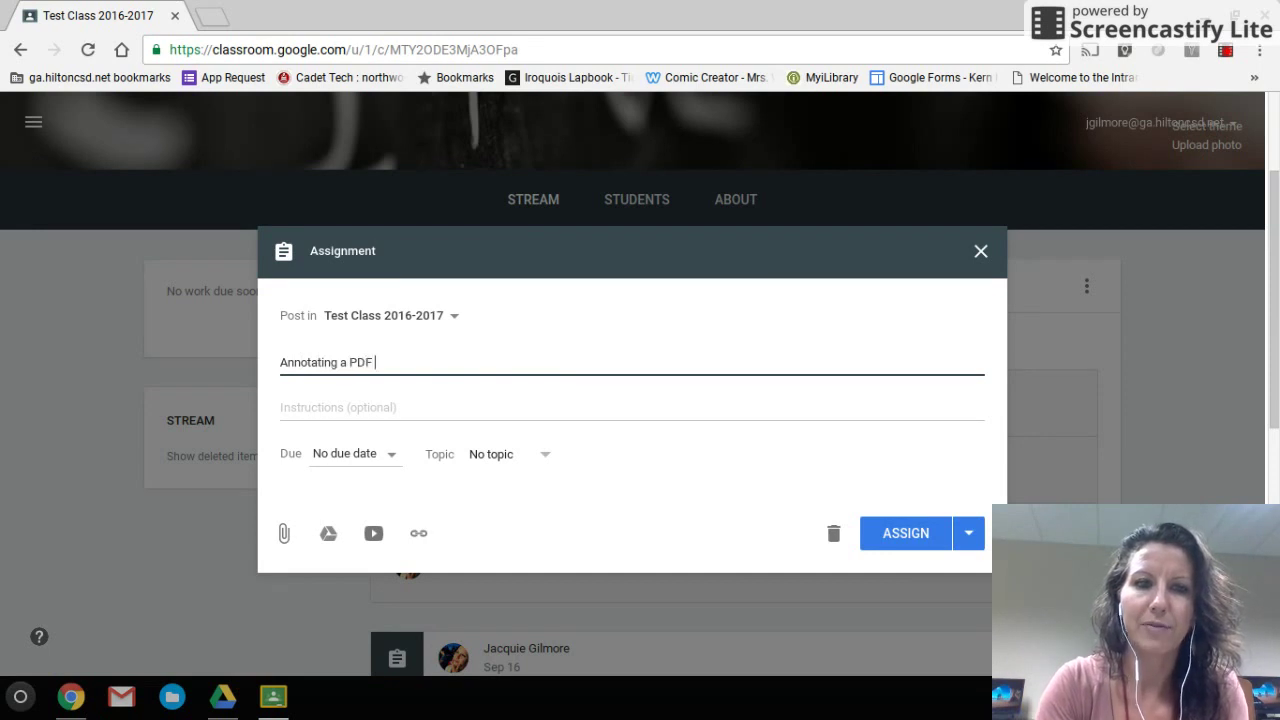
pyautogui.write('on Chromeb')
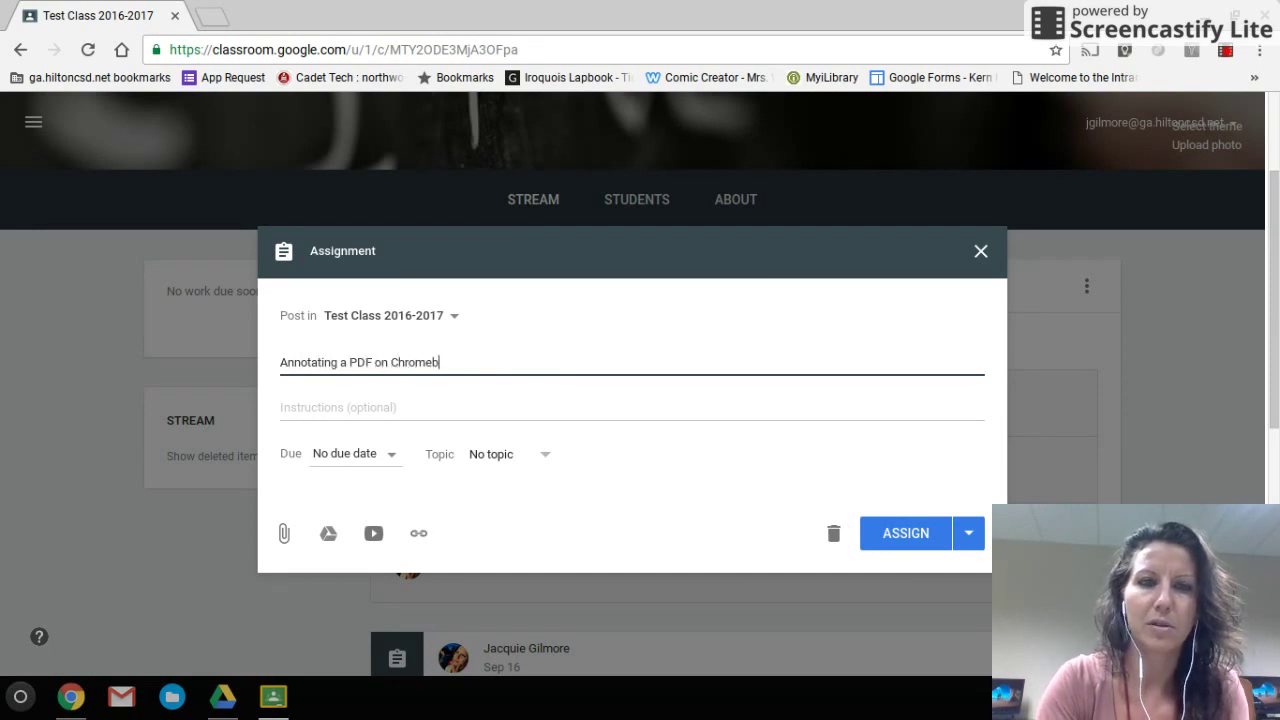
pyautogui.write('ooks')
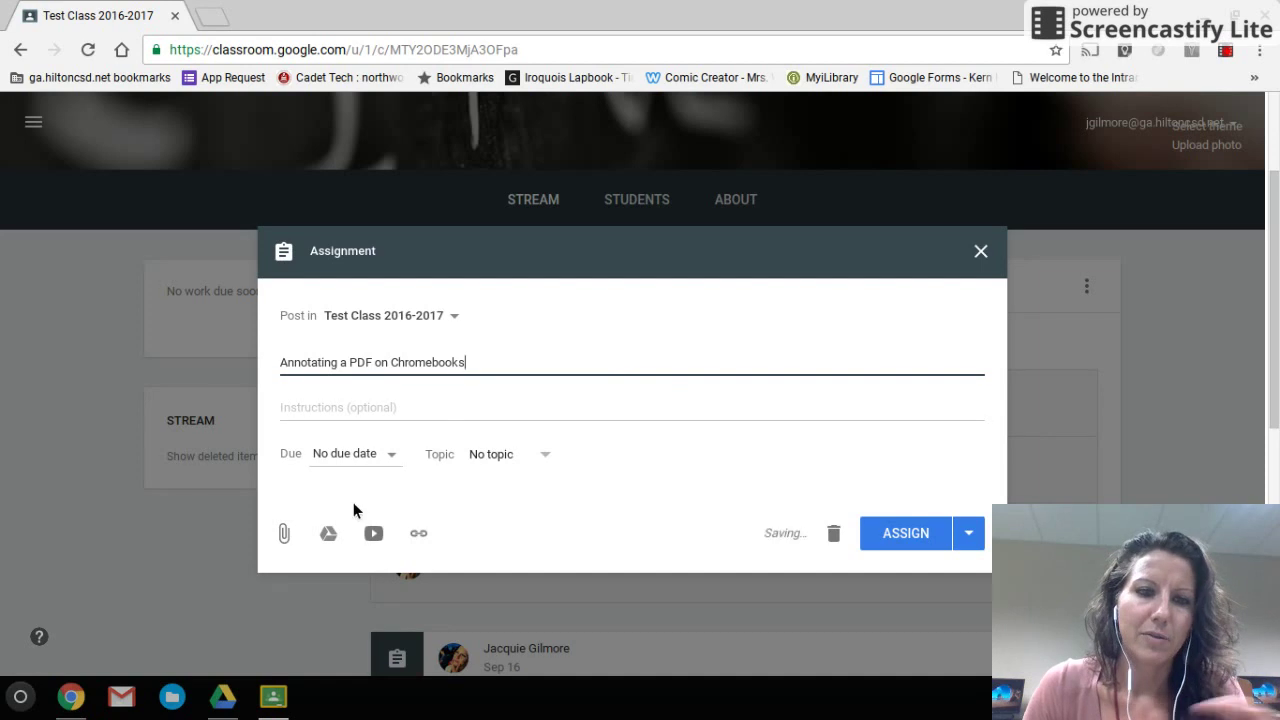
# - Attach the recent Google Drive file "Unit I classwork 1.pdf" to the assignment
pyautogui.click(327, 540)
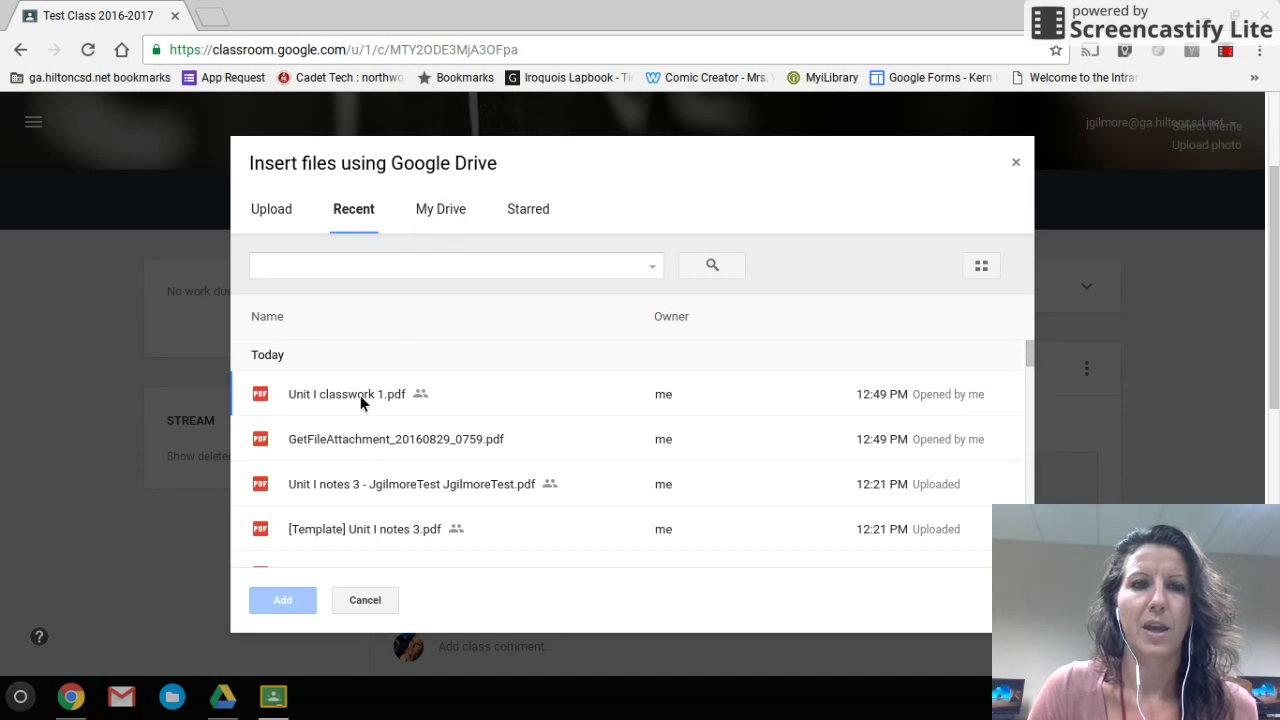
pyautogui.click(333, 396)
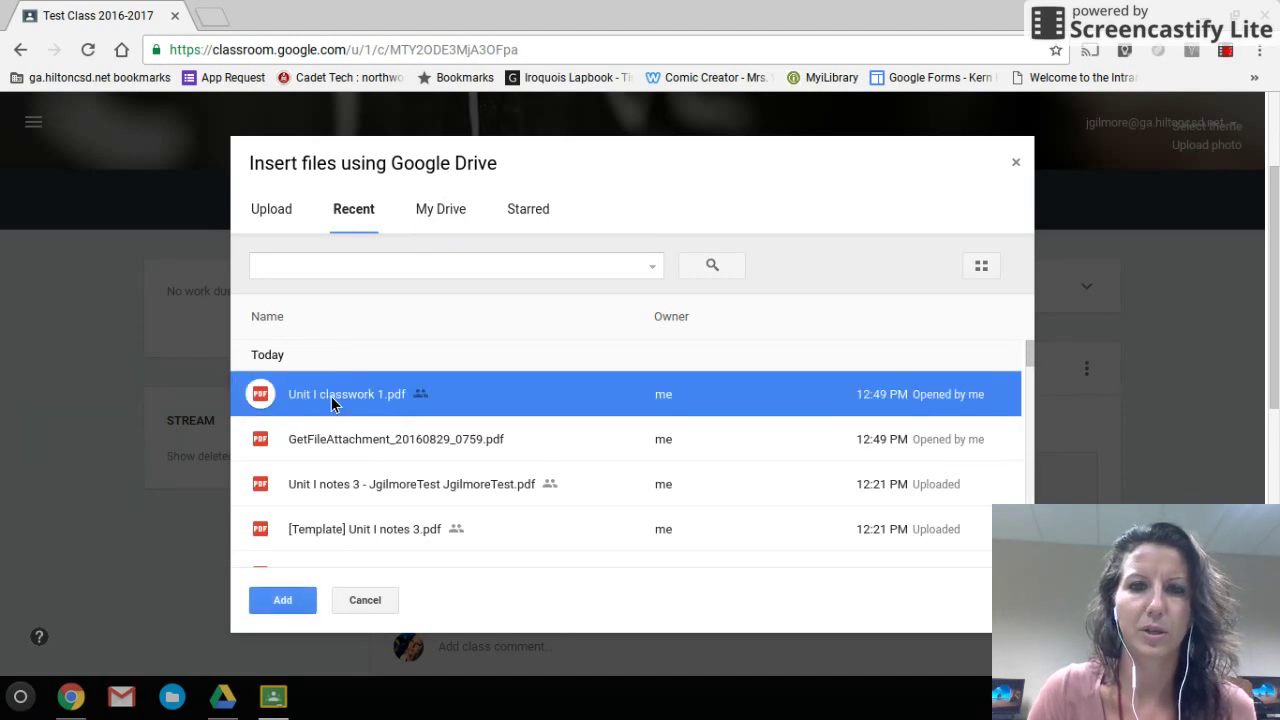
pyautogui.click(290, 600)
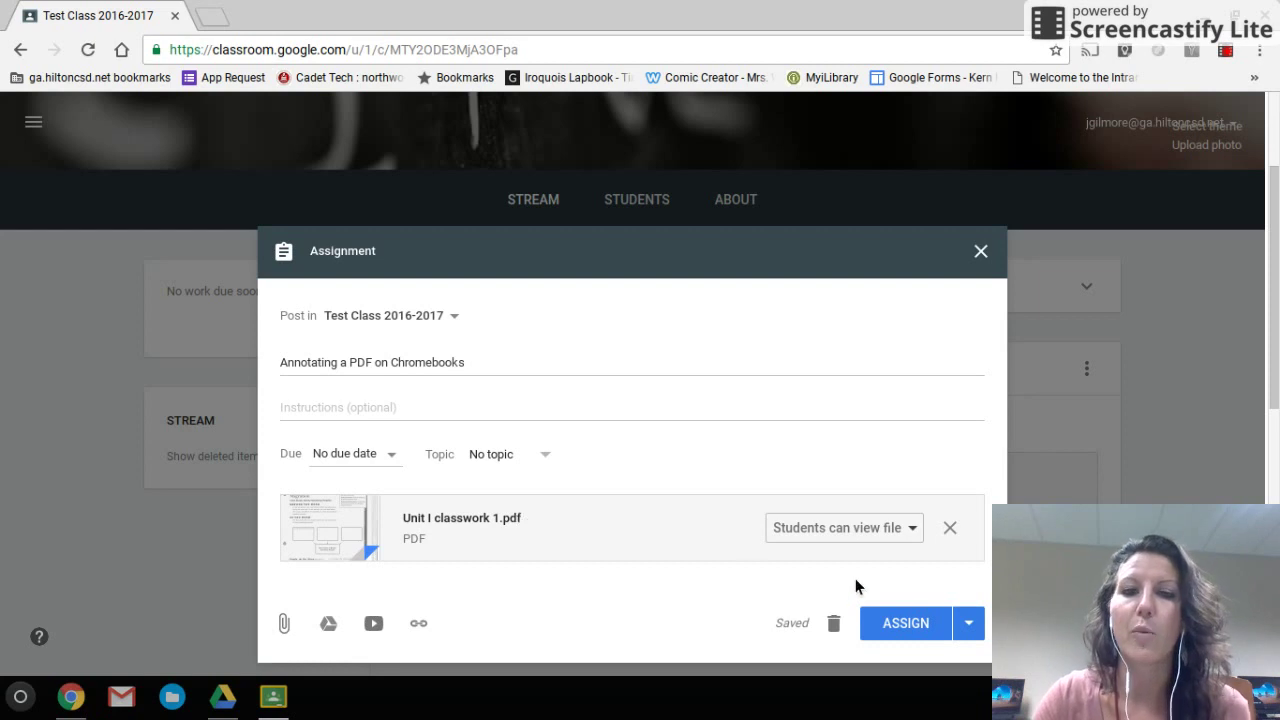
# - Set the attached PDF to "Make a copy for each student" and assign the work to the class
pyautogui.click(850, 530)
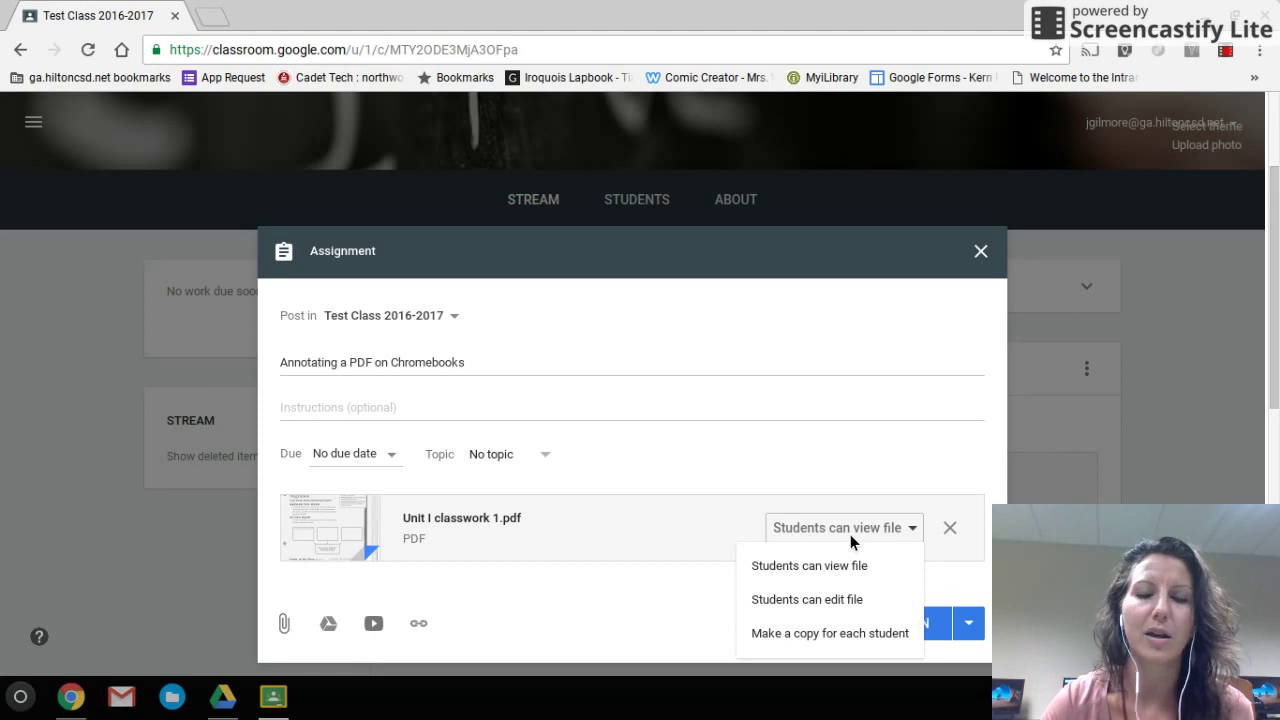
pyautogui.click(830, 634)
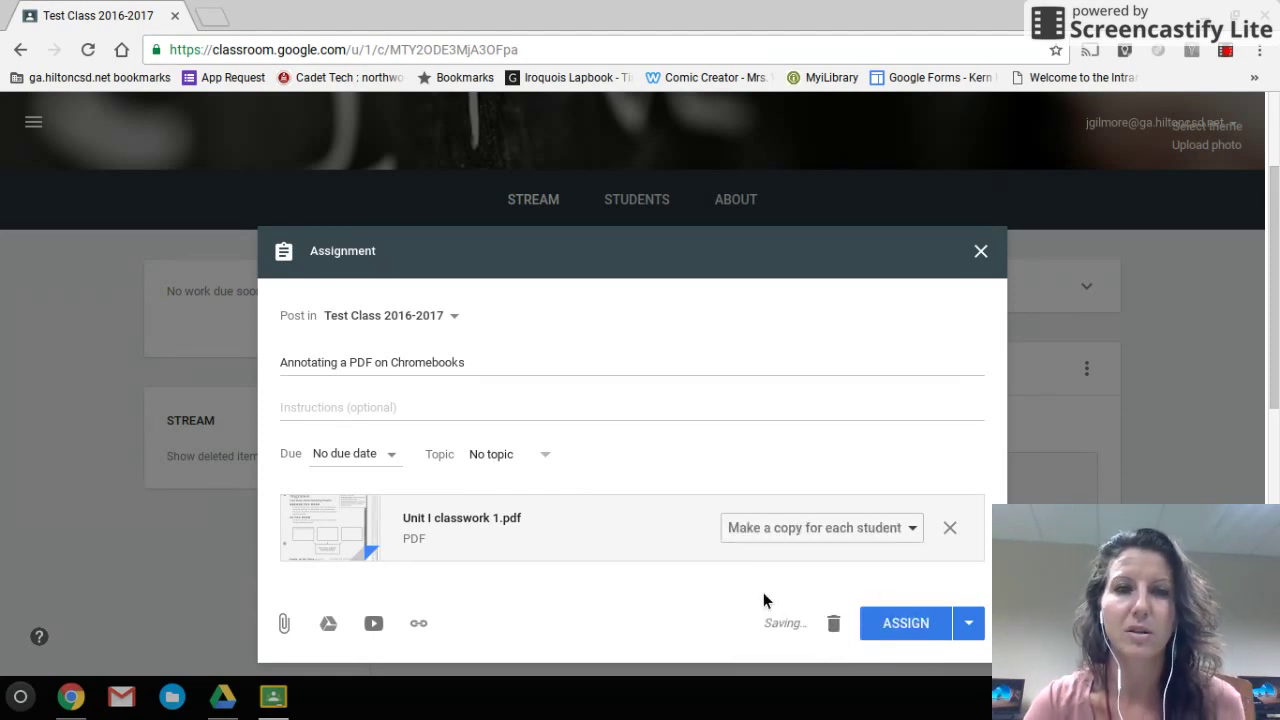
pyautogui.click(920, 628)
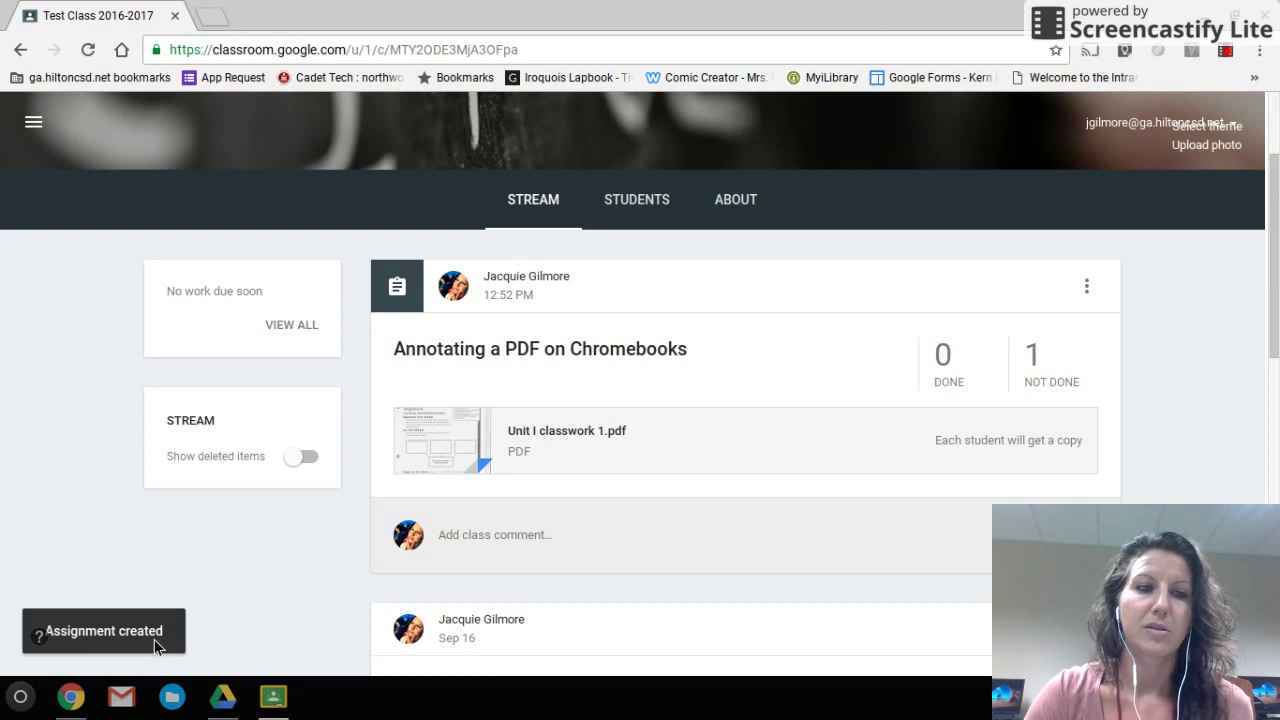
# - Switch to the browser window signed in with the student test account and show the updated class stream
pyautogui.click(84, 709)
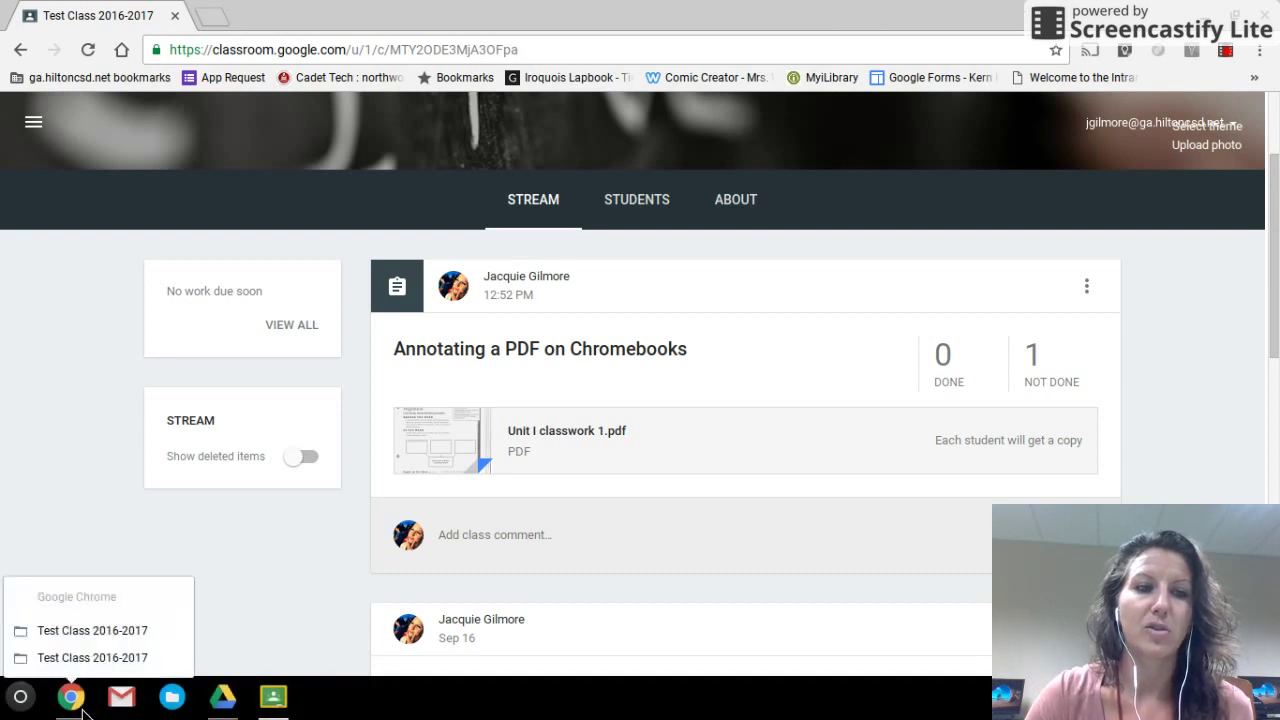
pyautogui.click(79, 634)
pyautogui.click(87, 700)
pyautogui.click(89, 657)
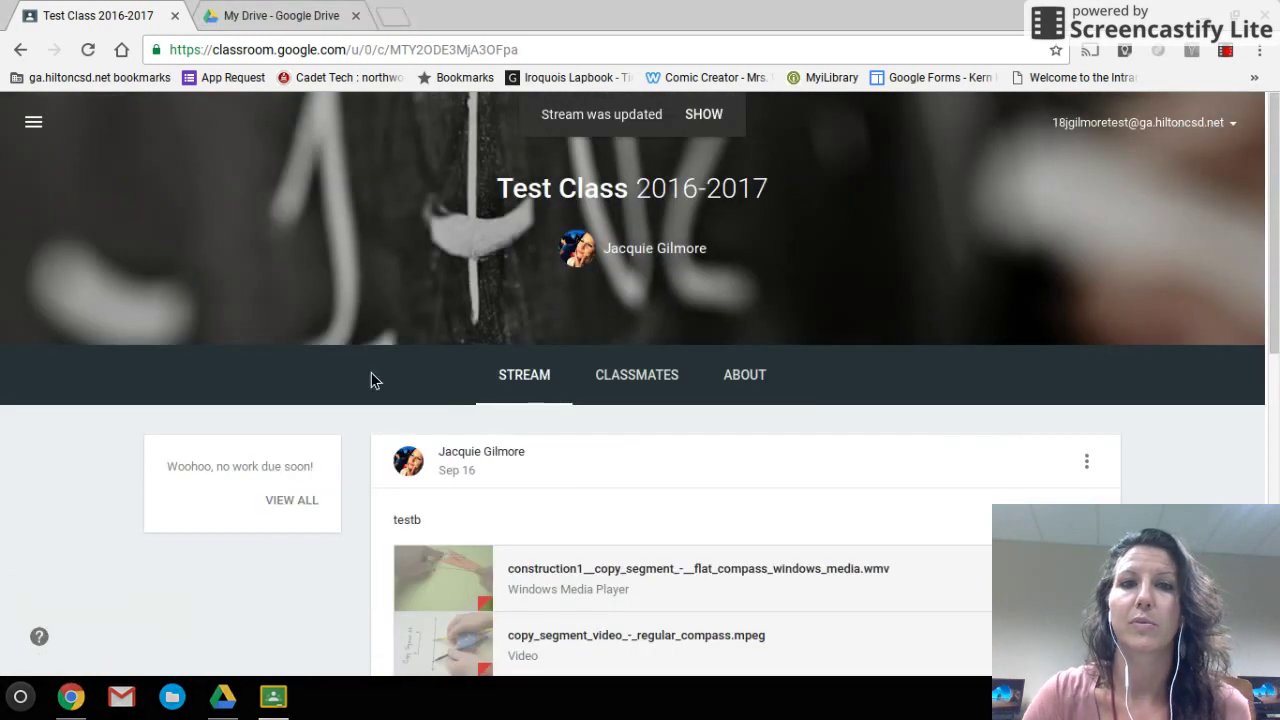
pyautogui.click(704, 115)
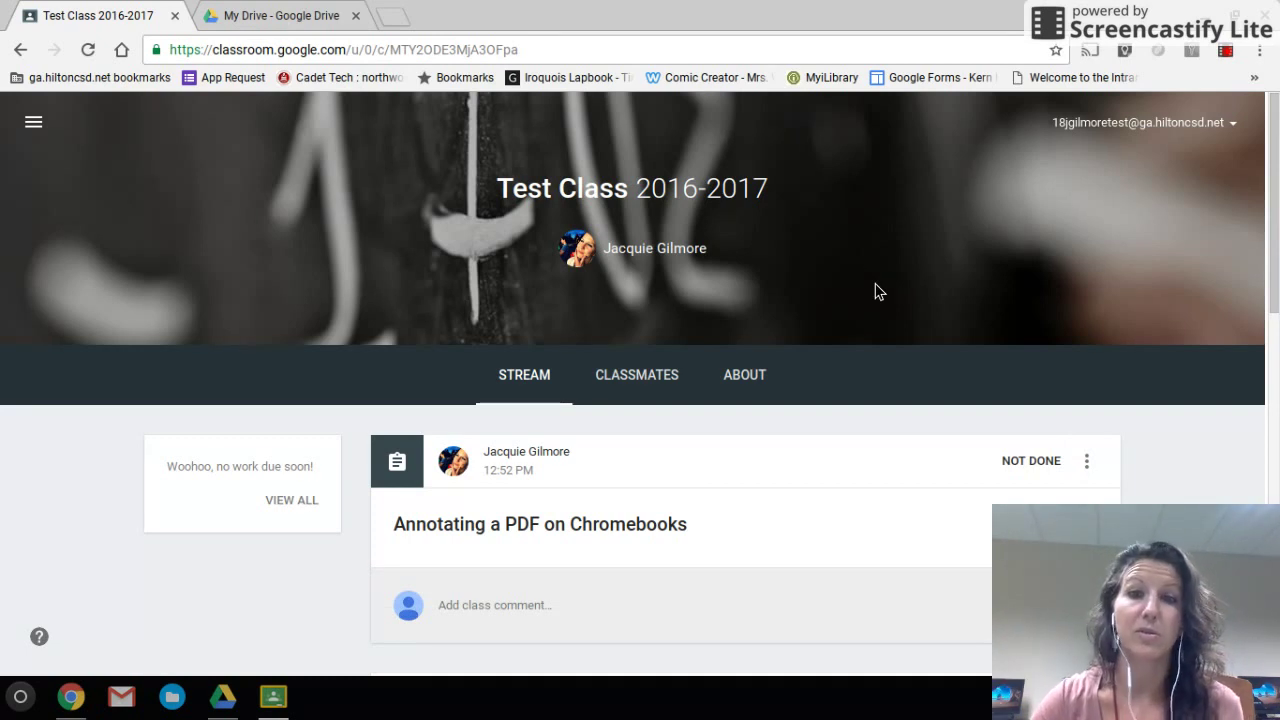
# - Open the "Annotating a PDF on Chromebooks" assignment as the student and preview the student's copy of the classwork PDF
pyautogui.scroll(-1, 967, 341)
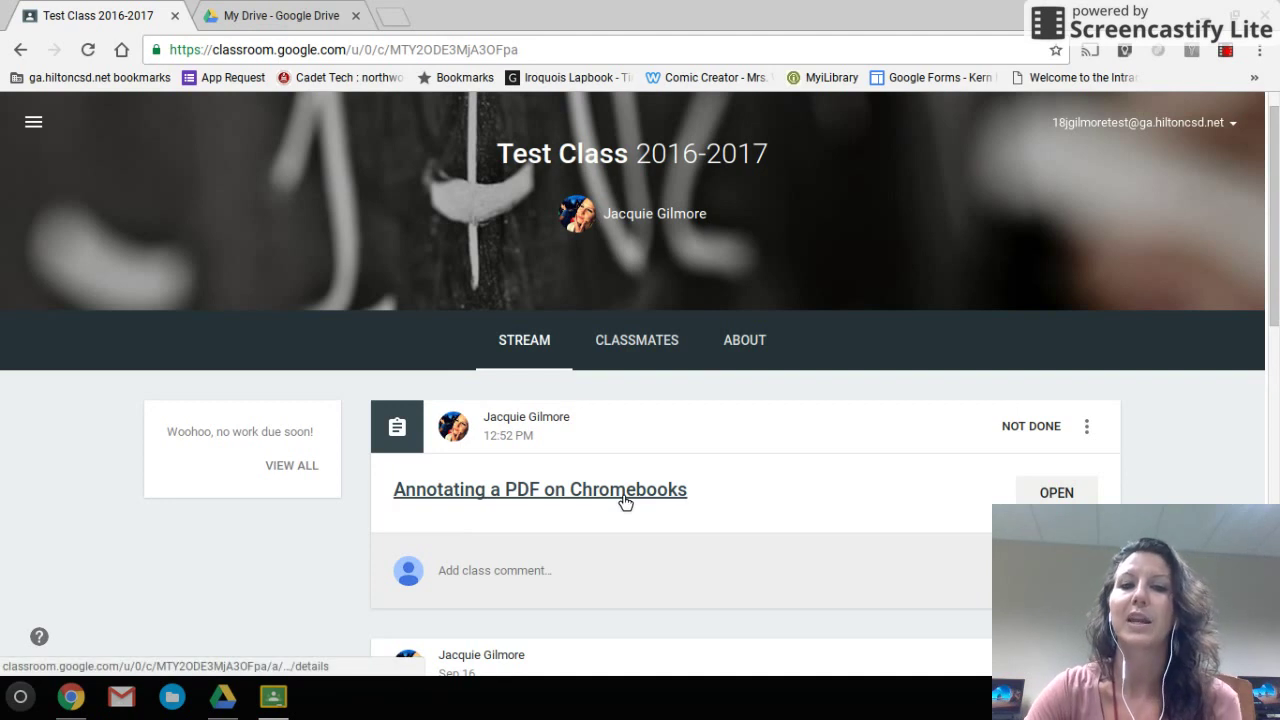
pyautogui.scroll(-1, 640, 470)
pyautogui.scroll(-1, 664, 453)
pyautogui.click(1049, 418)
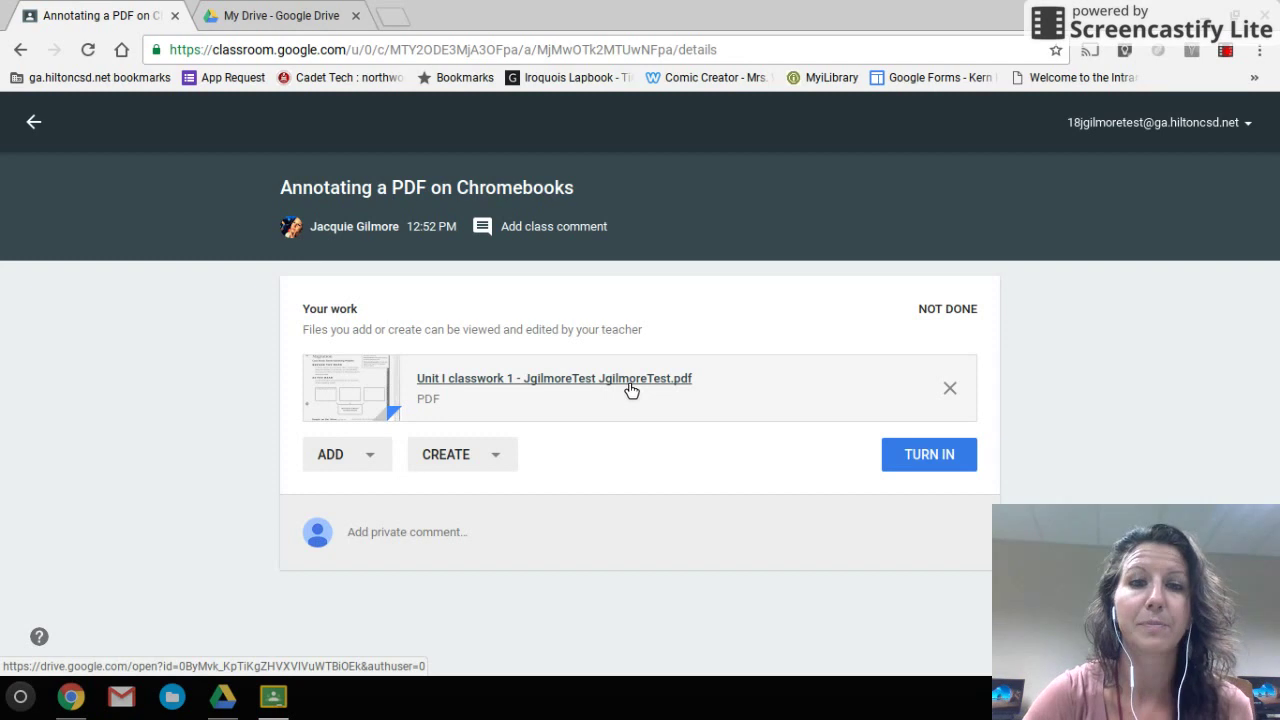
pyautogui.click(580, 390)
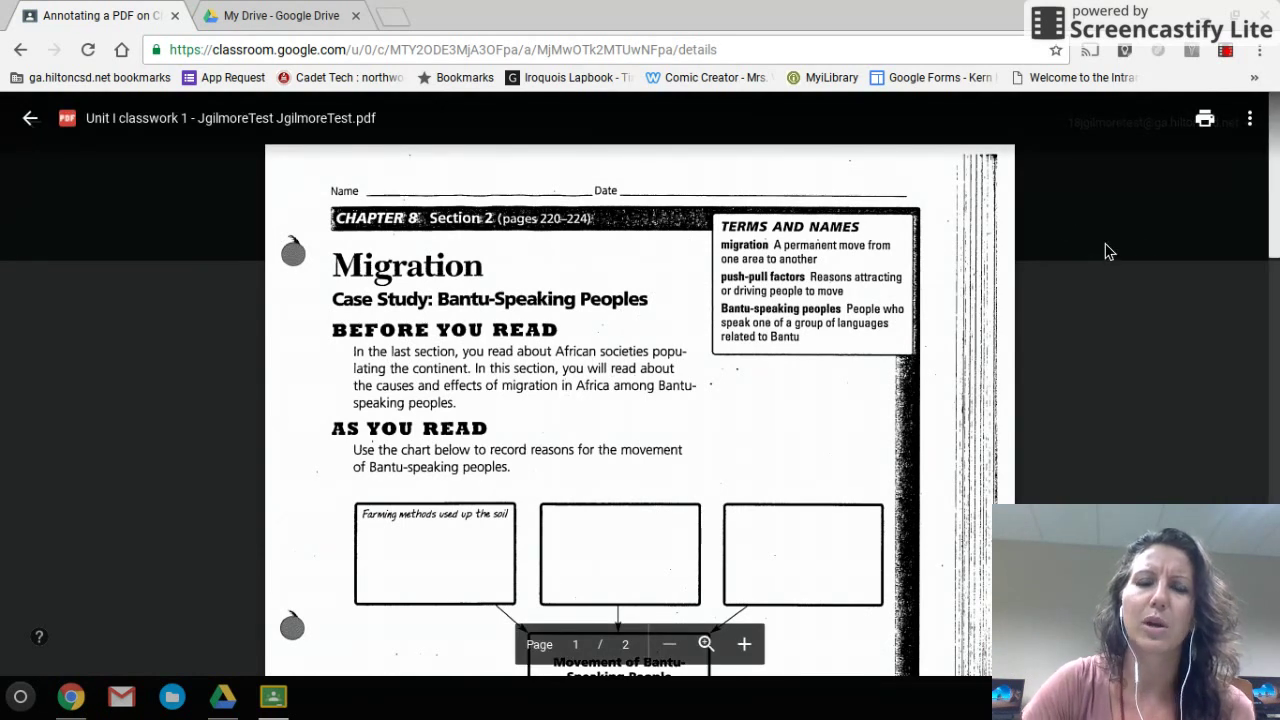
# - Open the student's PDF copy in its own window and load it in DocHub
pyautogui.click(1251, 121)
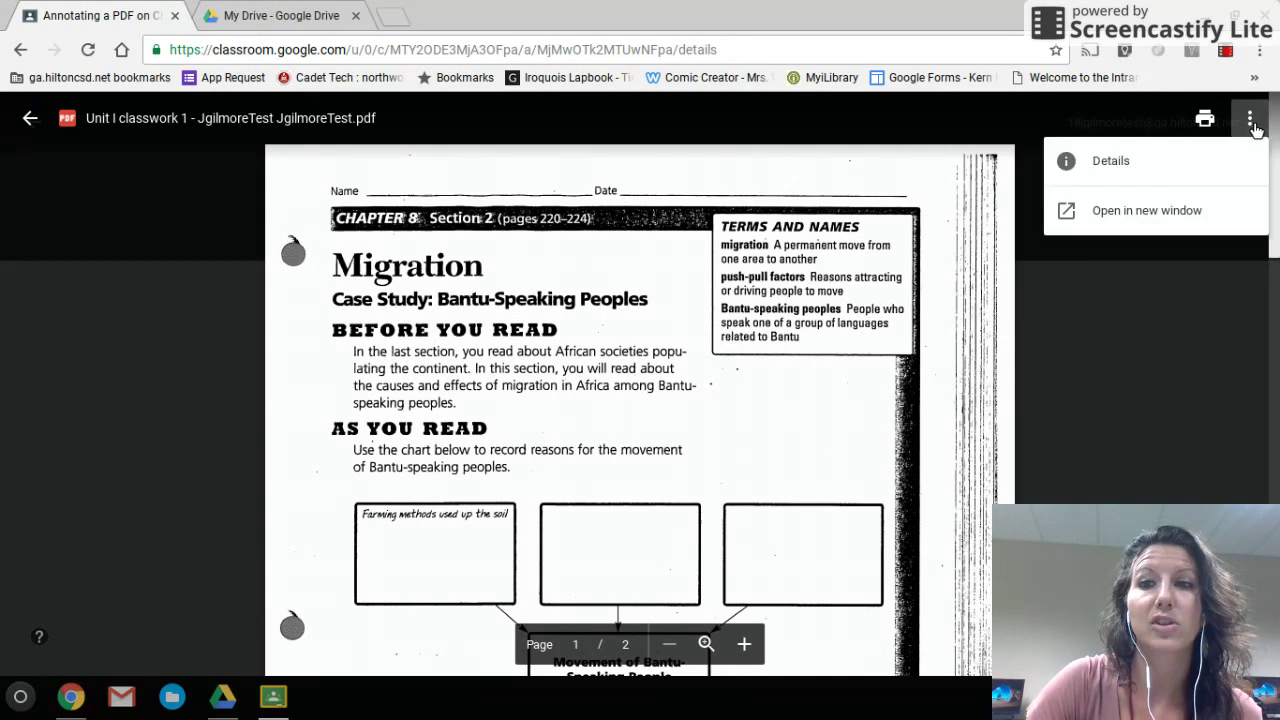
pyautogui.click(1186, 212)
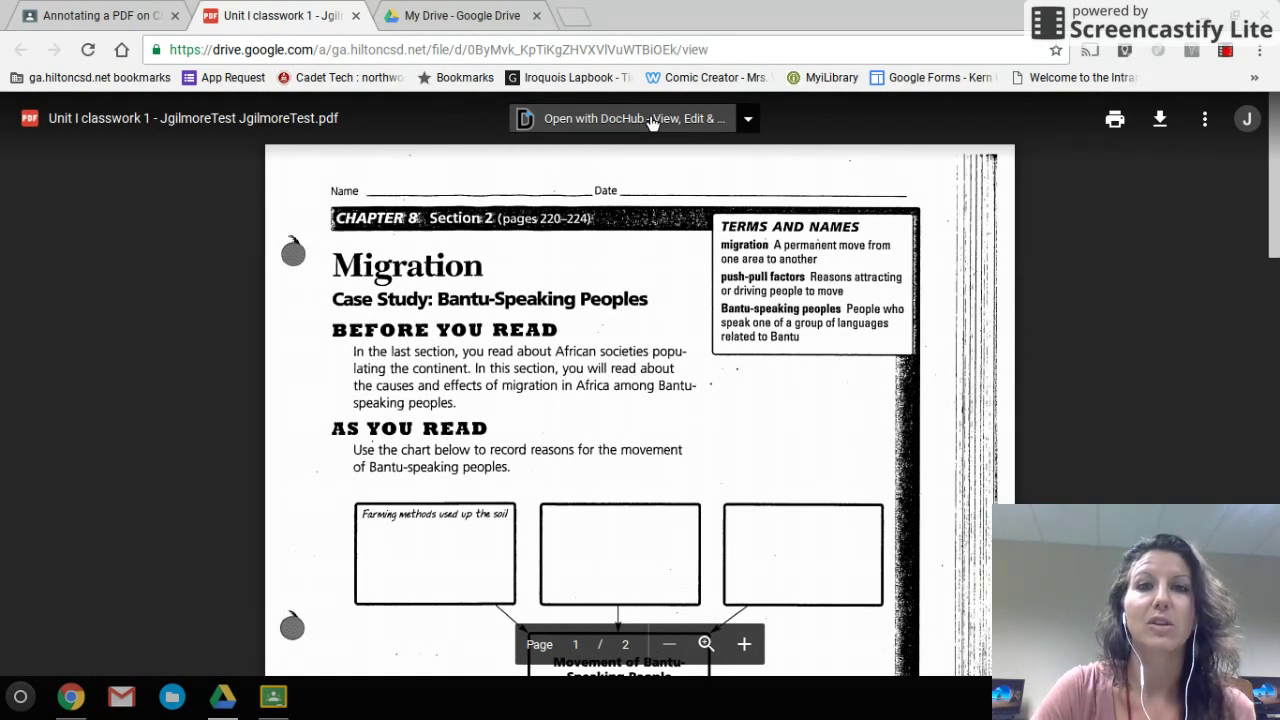
pyautogui.click(750, 122)
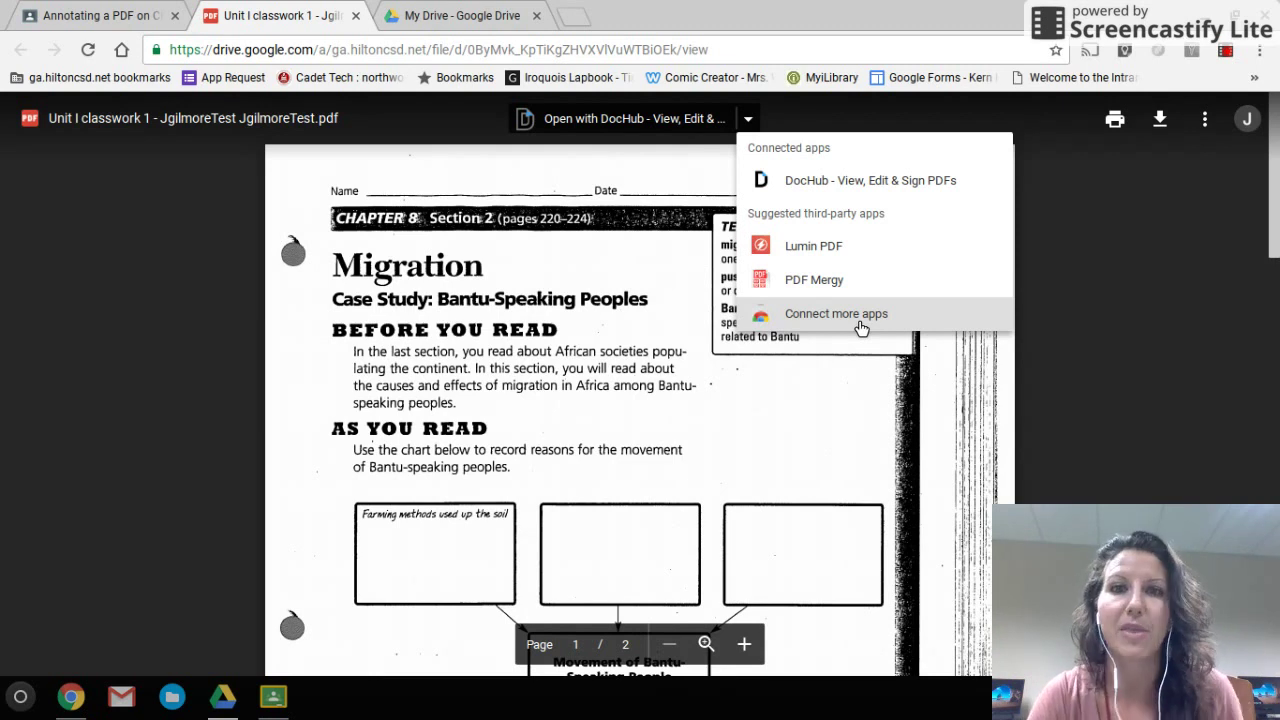
pyautogui.click(865, 183)
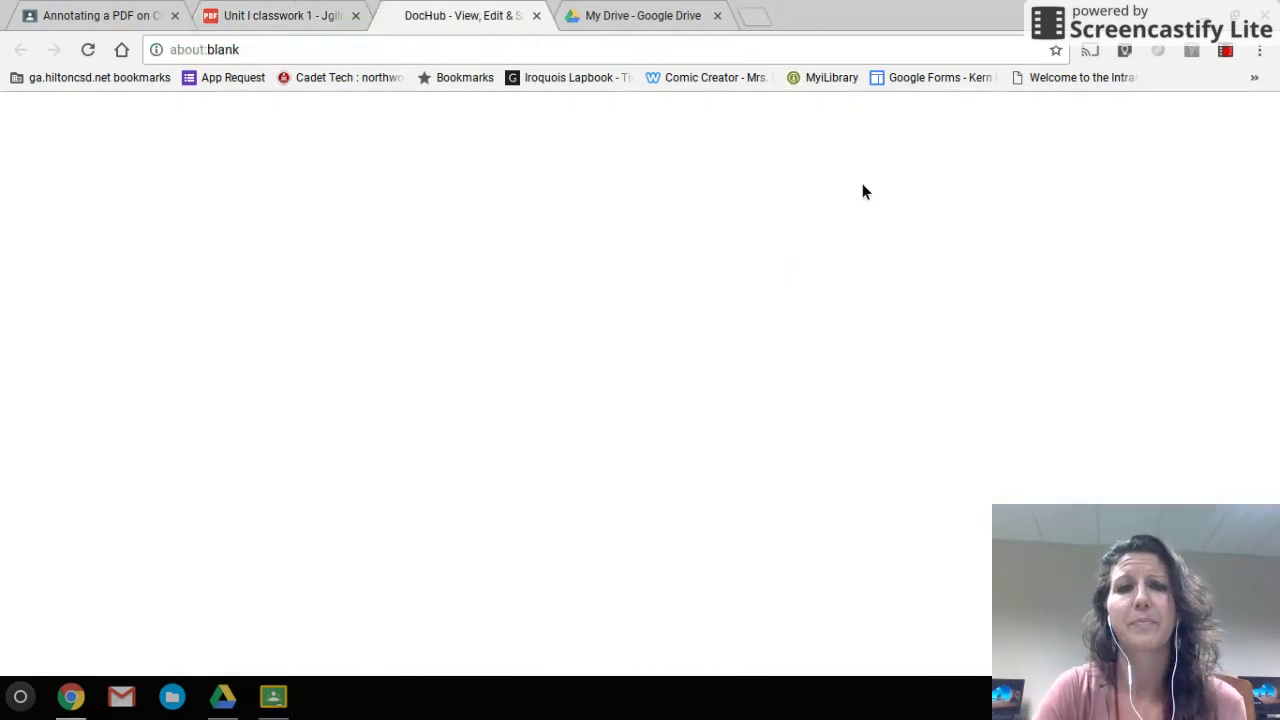
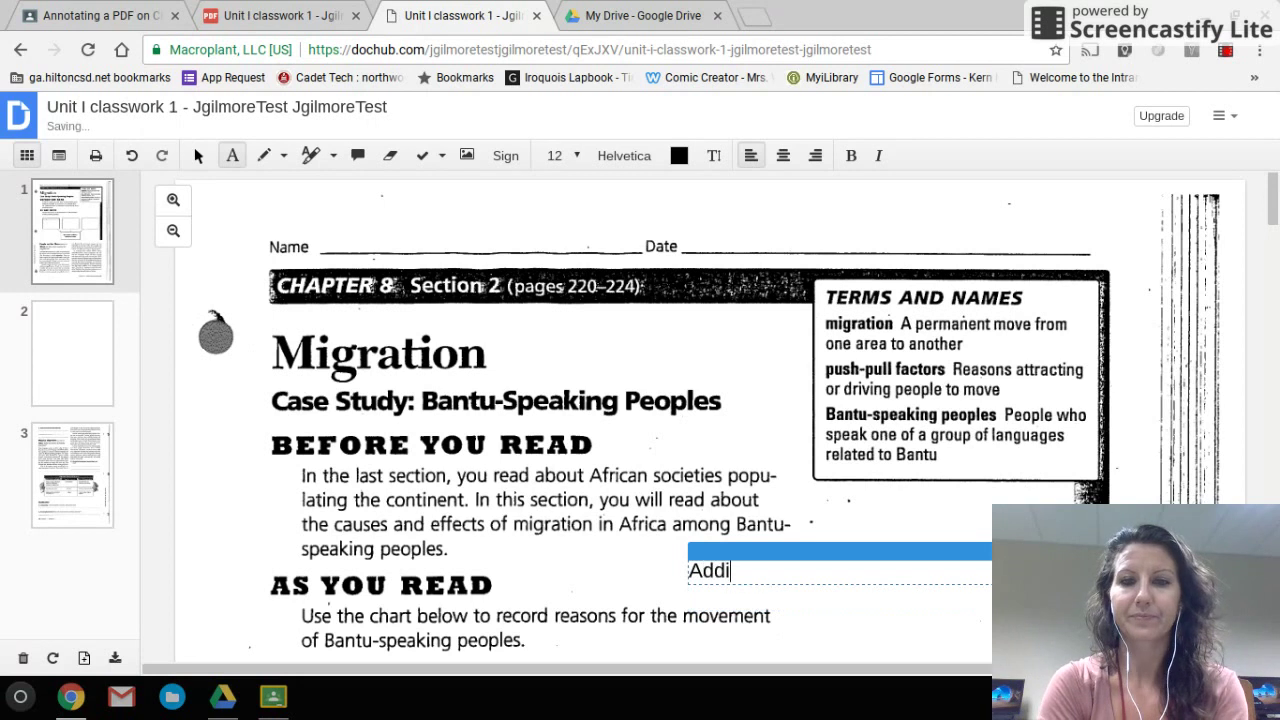
# - Complete the text annotation "Adding Text to a Doc!" and shift it slightly right and up beside the Before You Read paragraph
pyautogui.write('xt to a Doc!')
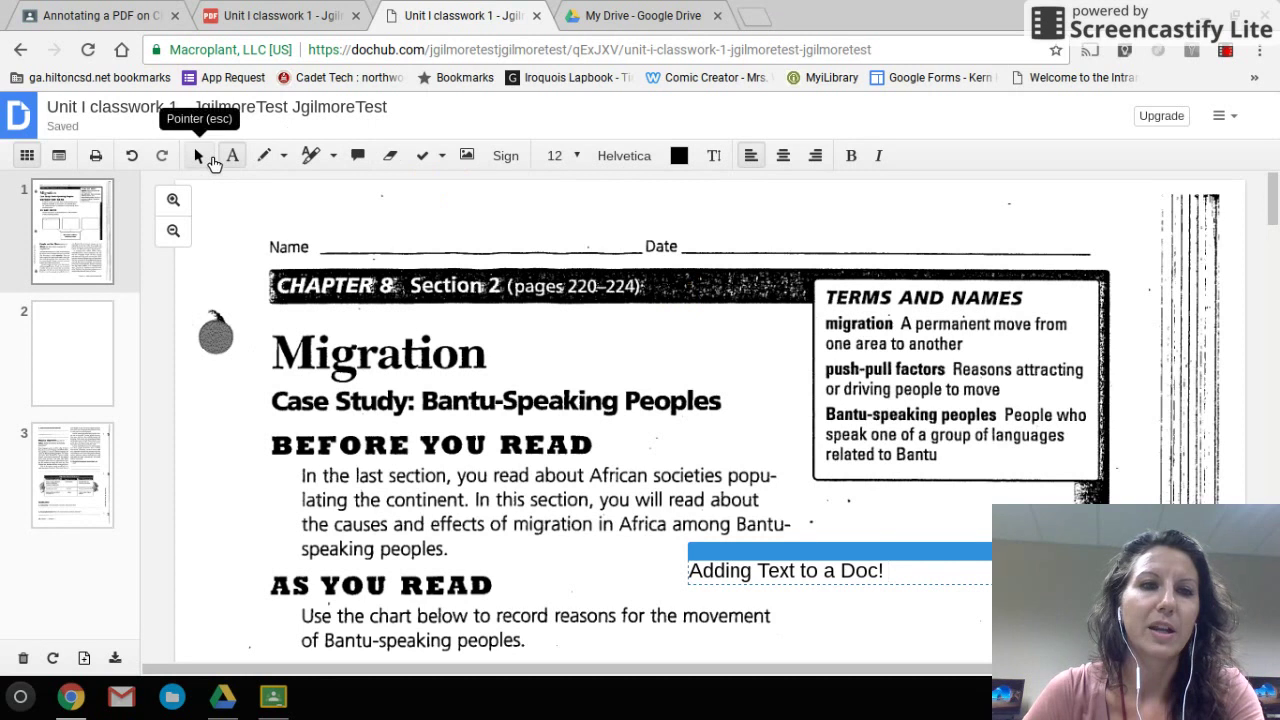
pyautogui.click(205, 158)
pyautogui.scroll(-1, 790, 540)
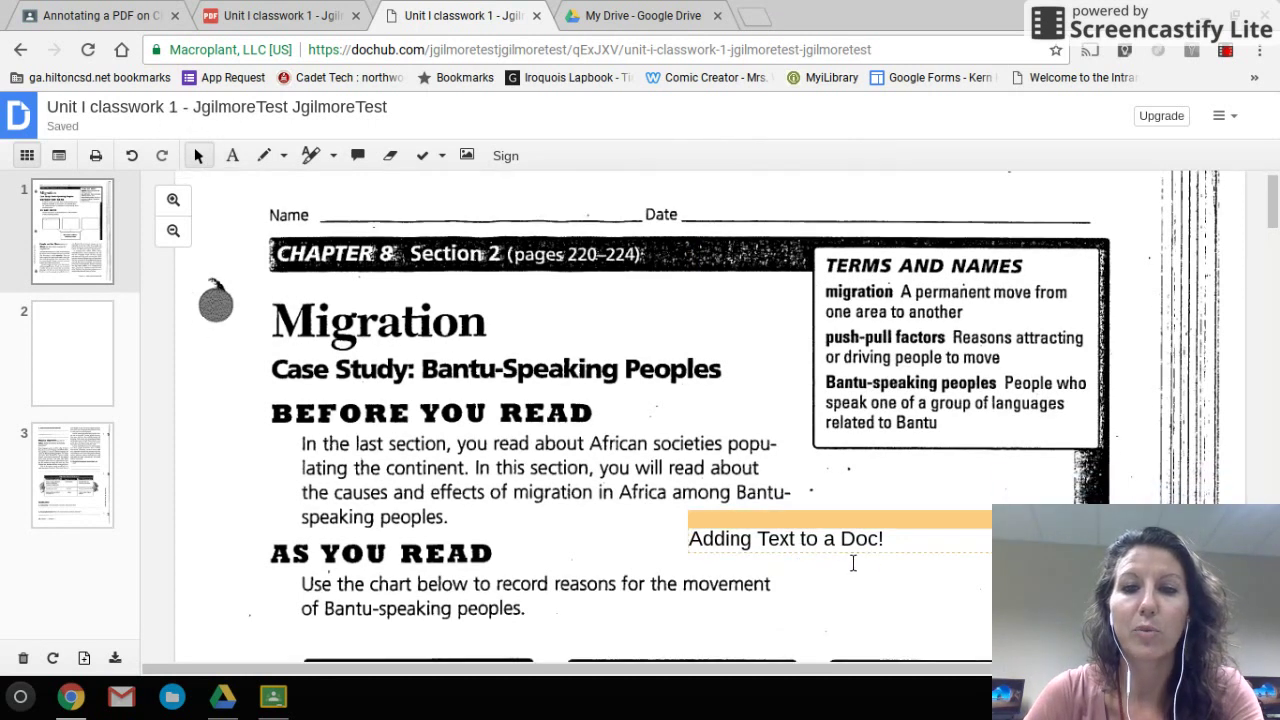
pyautogui.click(854, 520)
pyautogui.moveTo(866, 523); pyautogui.dragTo(932, 510)
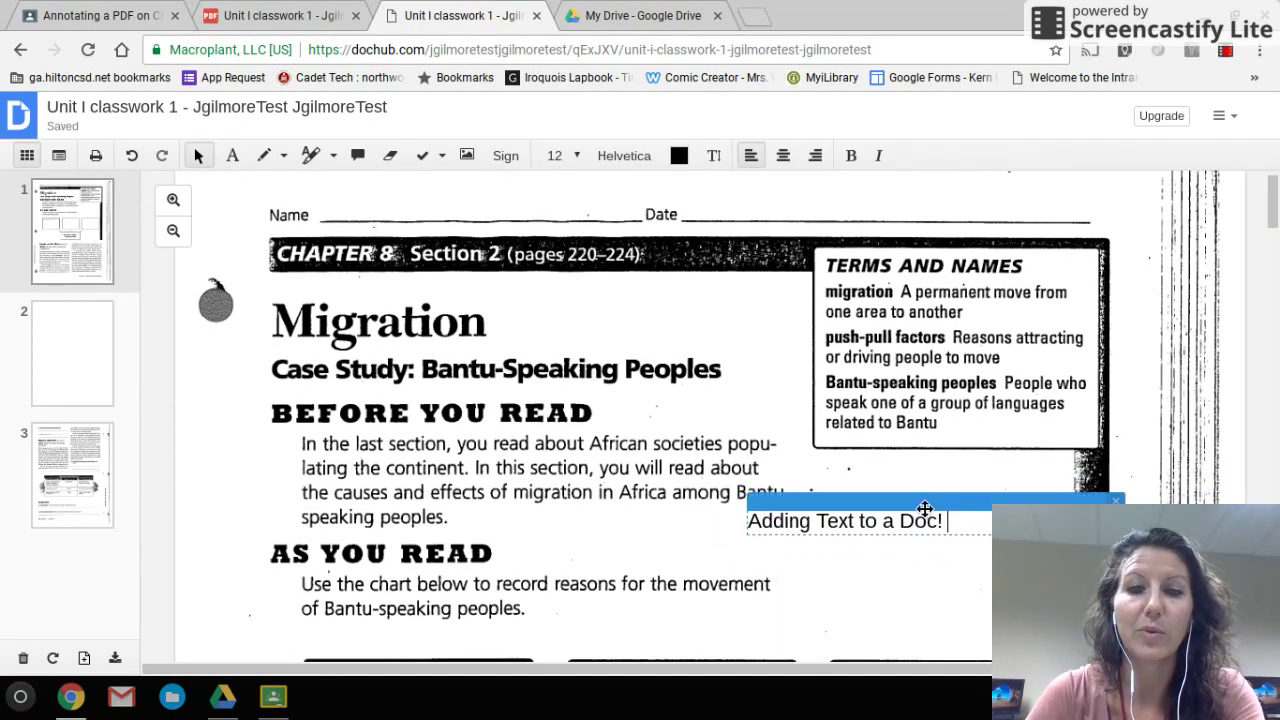
# - Set up the freehand drawing tool with a light blue stroke color and a stroke width of 5
pyautogui.click(278, 160)
pyautogui.click(560, 163)
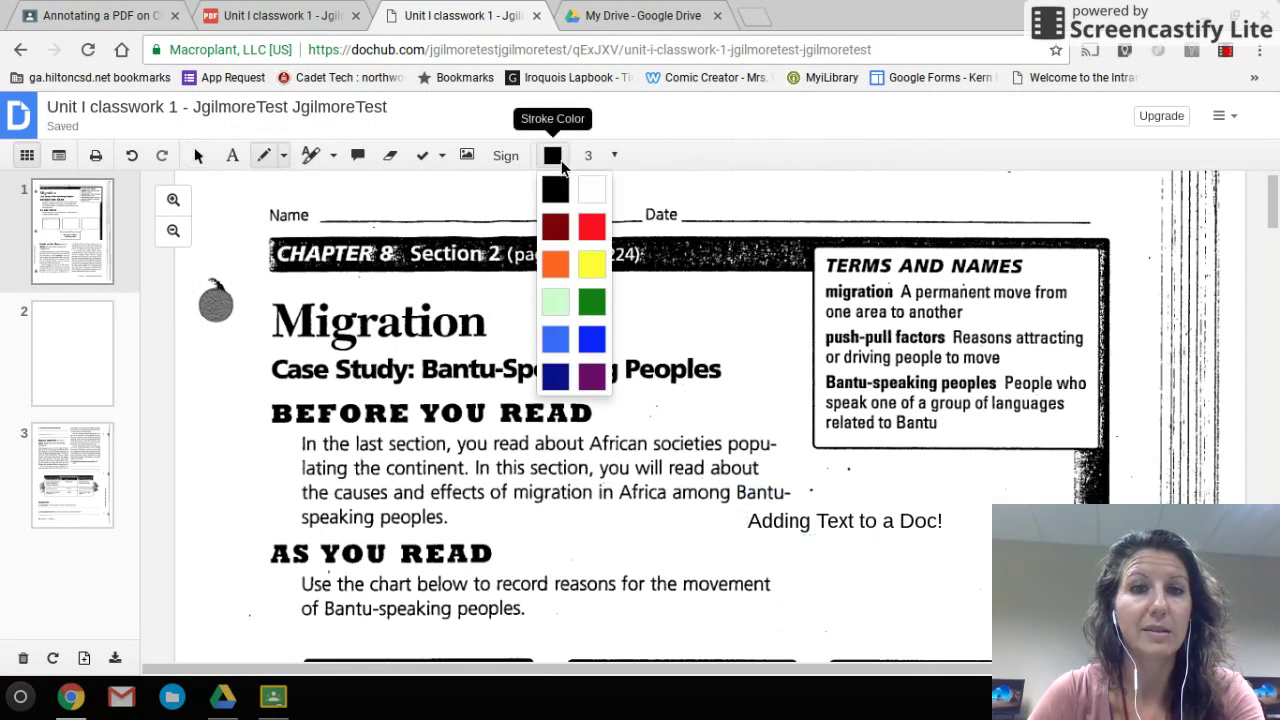
pyautogui.click(599, 308)
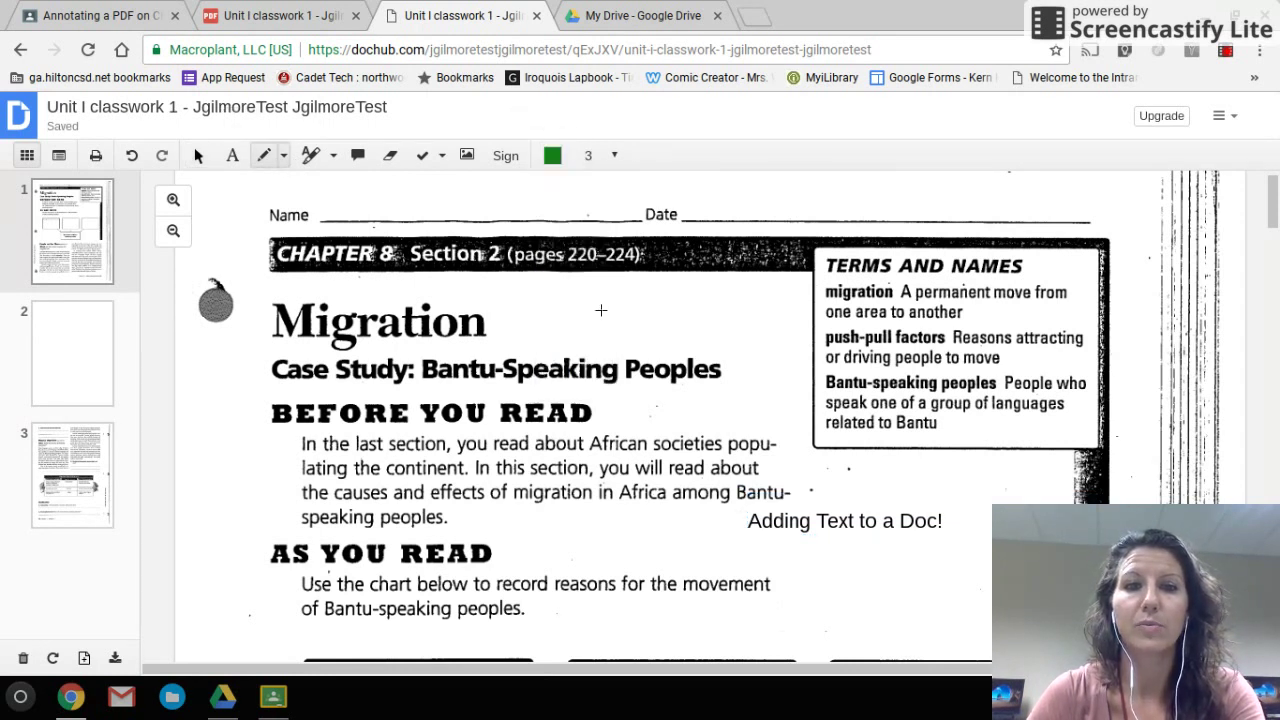
pyautogui.click(553, 155)
pyautogui.click(566, 341)
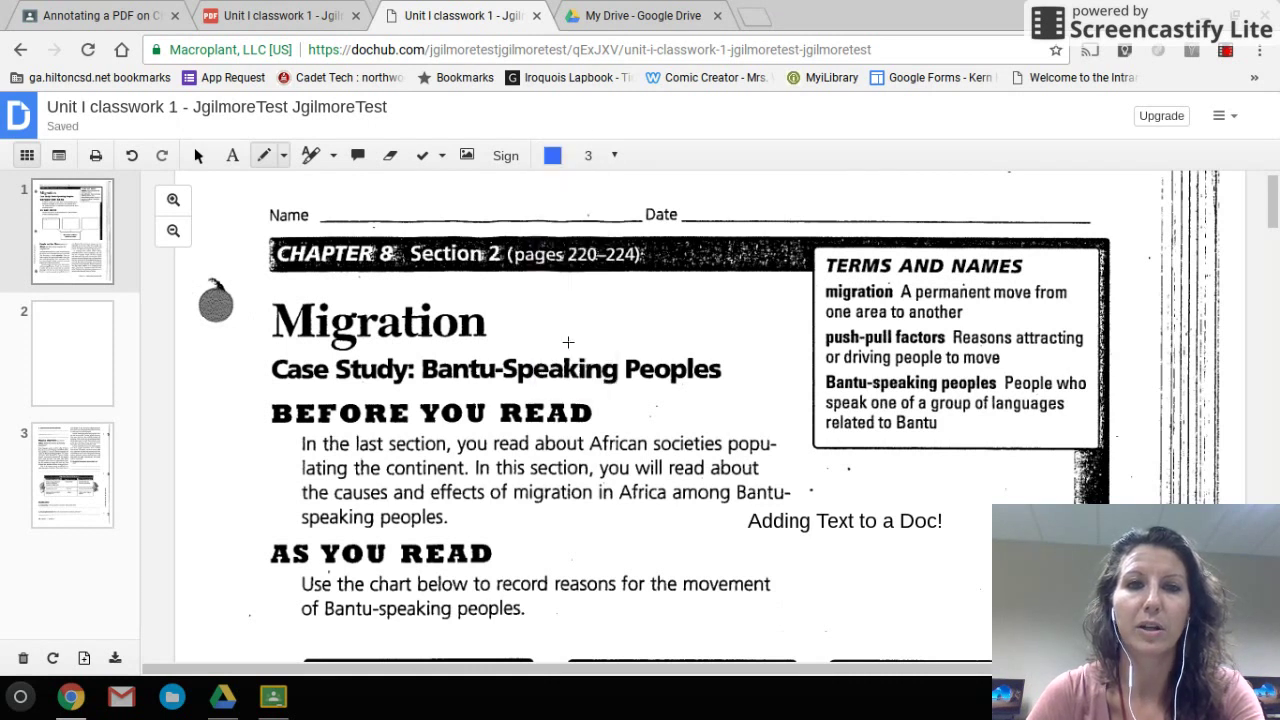
pyautogui.click(594, 157)
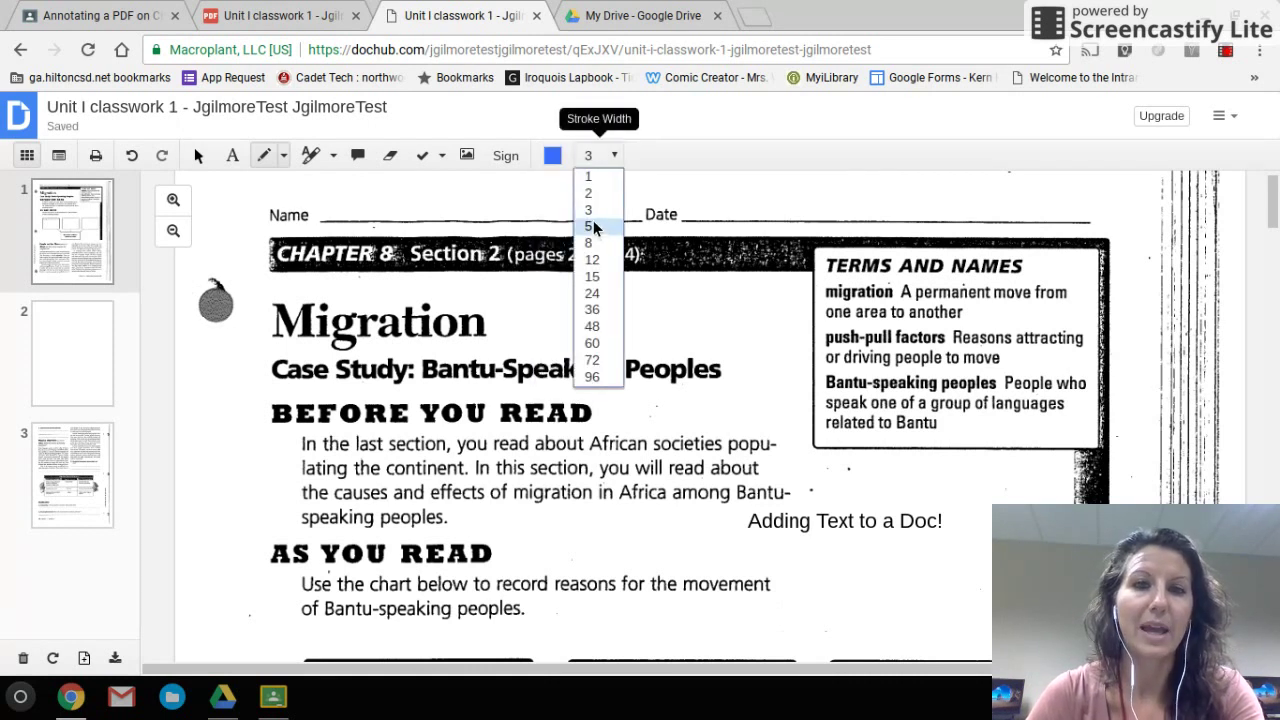
pyautogui.click(594, 227)
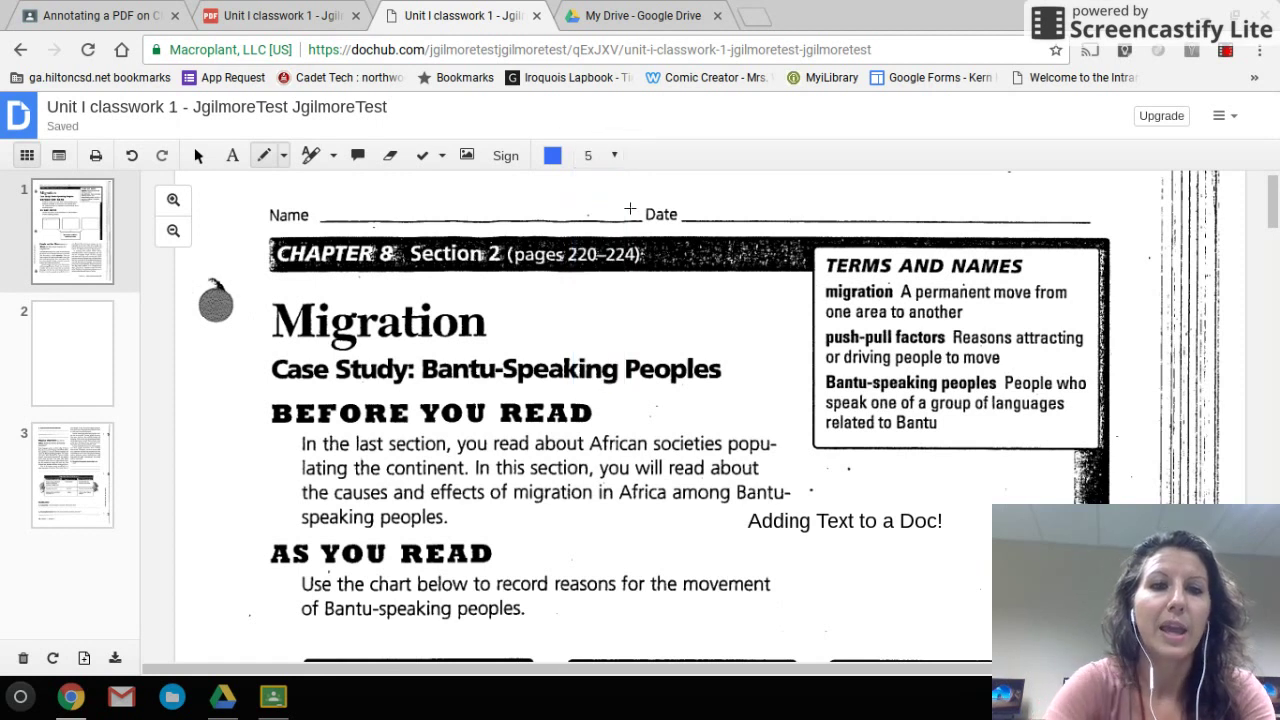
# - Draw freehand lines along the case study title, the Before You Read and As You Read headings, and the chart instruction line
pyautogui.moveTo(250, 396); pyautogui.dragTo(727, 381)
pyautogui.moveTo(262, 426)
pyautogui.mouseDown()
pyautogui.moveTo(492, 442)
pyautogui.moveTo(610, 427)
pyautogui.mouseUp()
pyautogui.moveTo(234, 570); pyautogui.dragTo(540, 556)
pyautogui.moveTo(276, 606); pyautogui.dragTo(768, 590)
pyautogui.hotkey('ctrl', 'z')
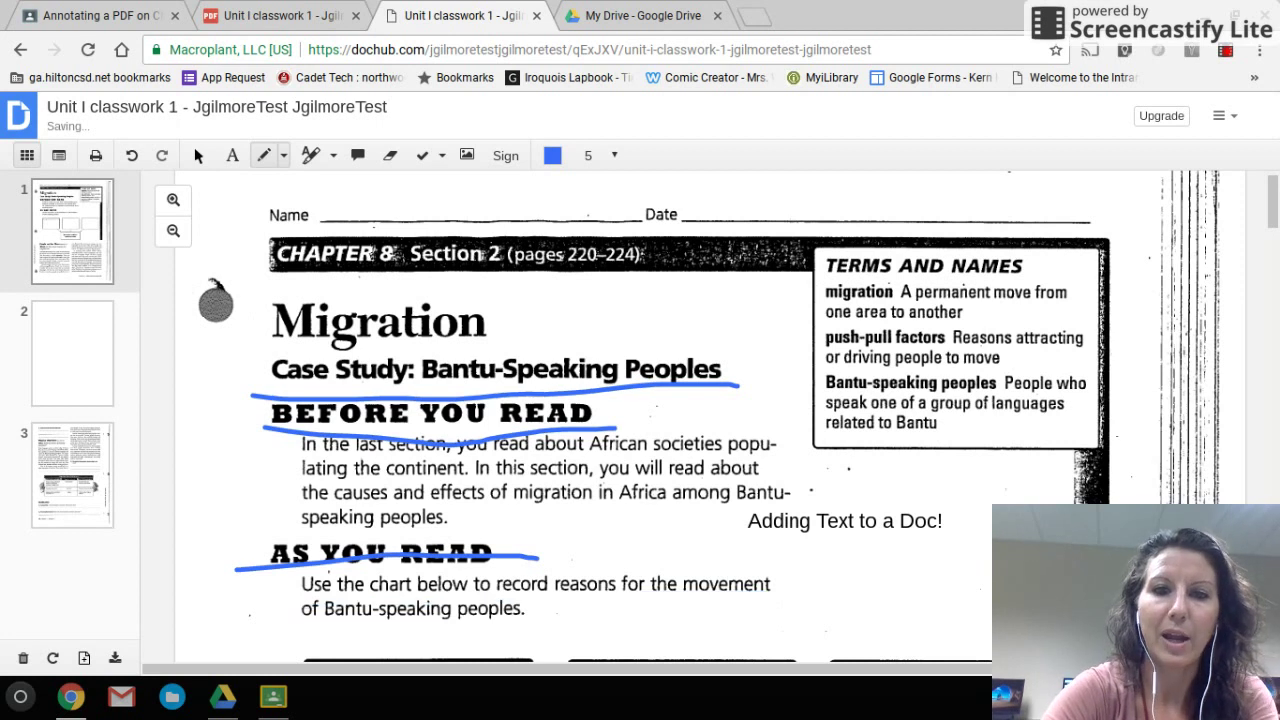
# - Handwrite a first name freehand in large letters across the paragraph and the Terms and Names box
pyautogui.moveTo(612, 470)
pyautogui.mouseDown()
pyautogui.moveTo(680, 418)
pyautogui.moveTo(675, 544)
pyautogui.moveTo(634, 520)
pyautogui.mouseUp()
pyautogui.moveTo(745, 462)
pyautogui.mouseDown()
pyautogui.moveTo(714, 488)
pyautogui.moveTo(758, 466)
pyautogui.moveTo(816, 472)
pyautogui.moveTo(888, 400)
pyautogui.moveTo(936, 458)
pyautogui.mouseUp()
pyautogui.moveTo(900, 390)
pyautogui.mouseDown()
pyautogui.moveTo(944, 414)
pyautogui.moveTo(938, 364)
pyautogui.moveTo(1015, 334)
pyautogui.moveTo(1084, 348)
pyautogui.mouseUp()
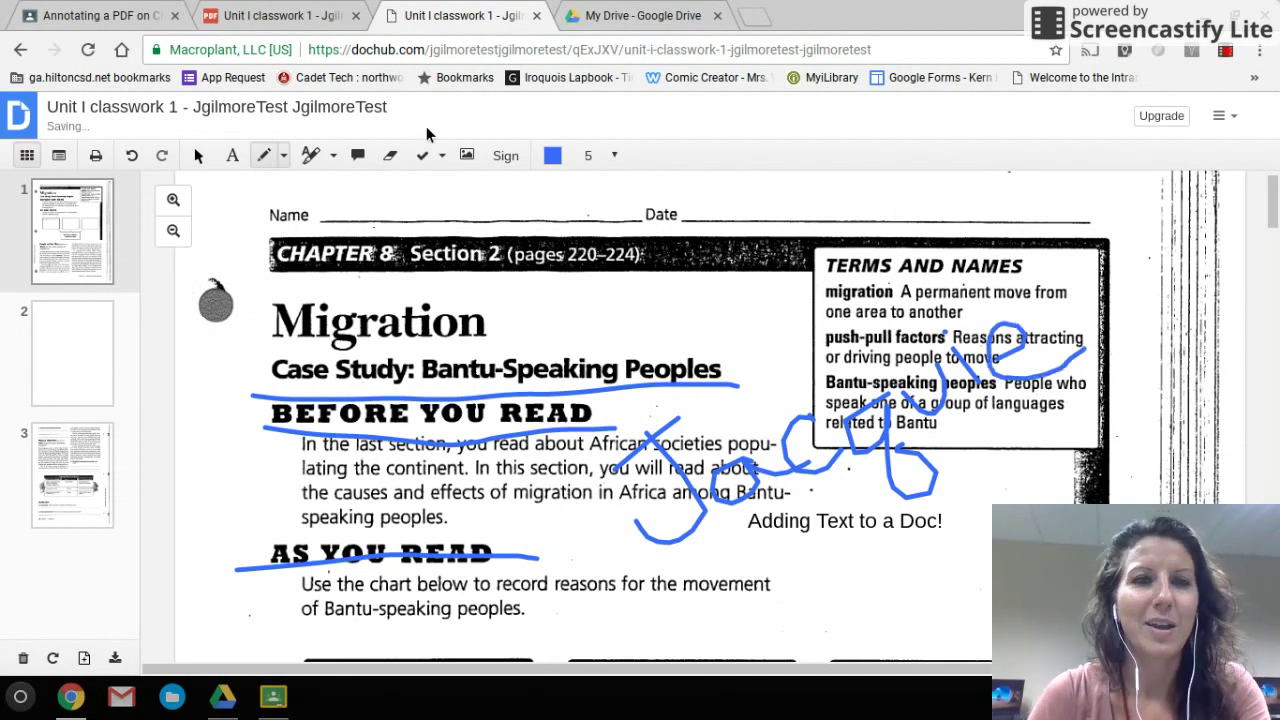
# - Try to highlight the Migration heading on page 1 with the Highlight Text tool
pyautogui.click(326, 164)
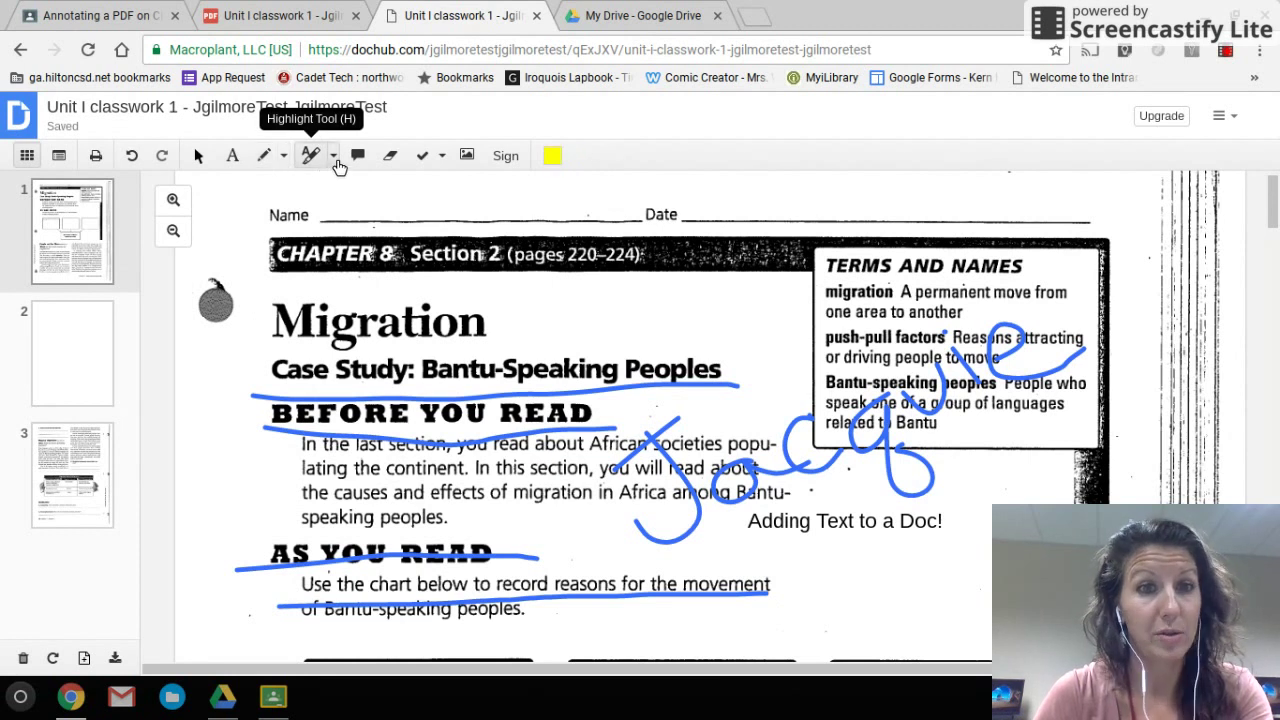
pyautogui.click(336, 158)
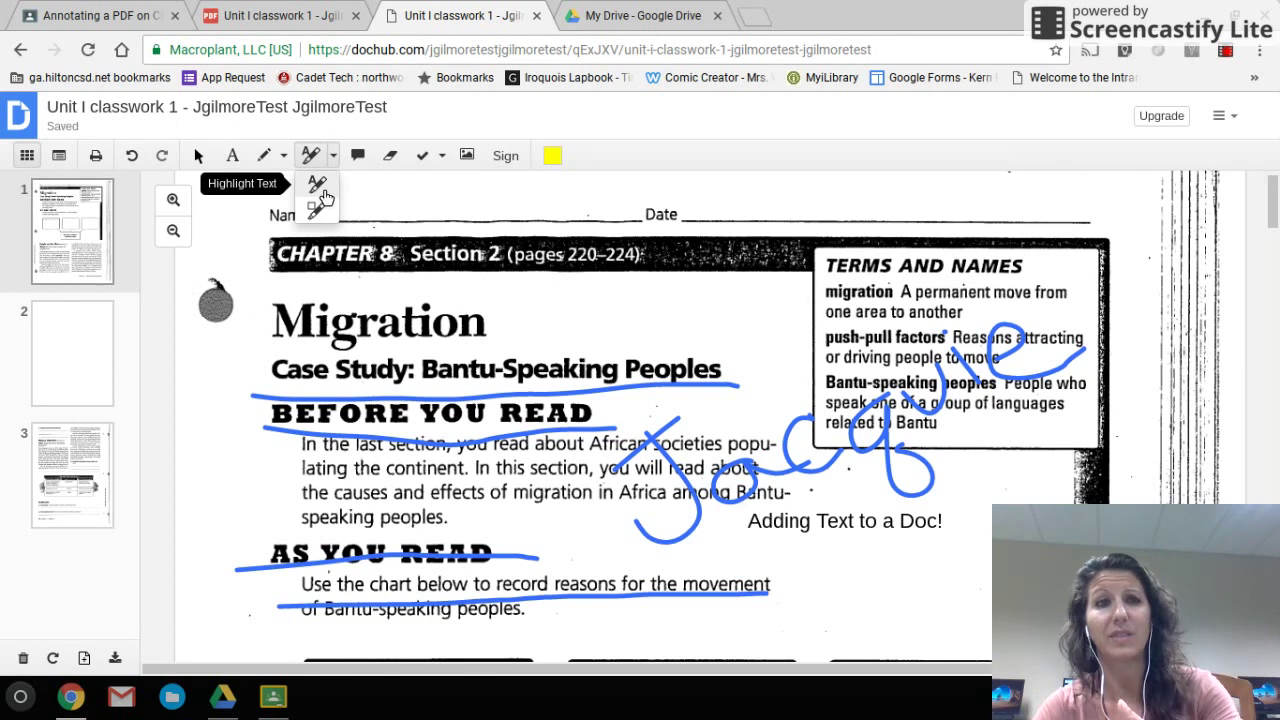
pyautogui.click(290, 320)
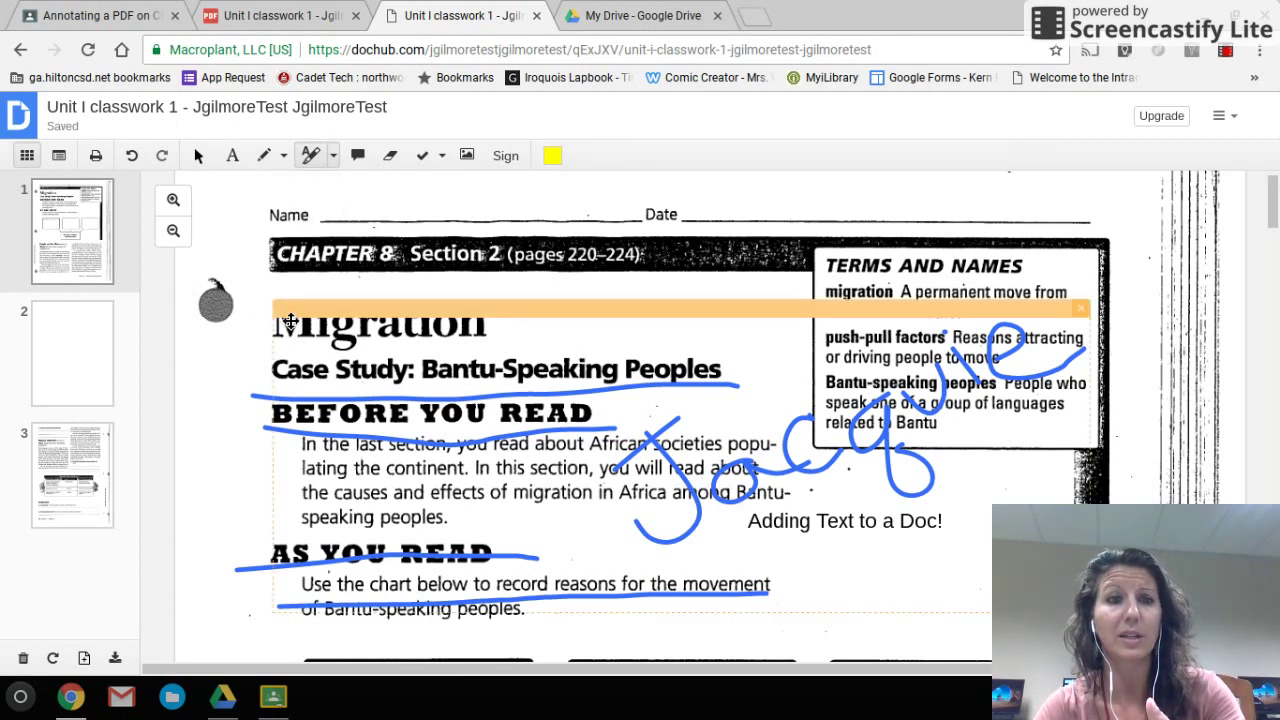
pyautogui.click(286, 304)
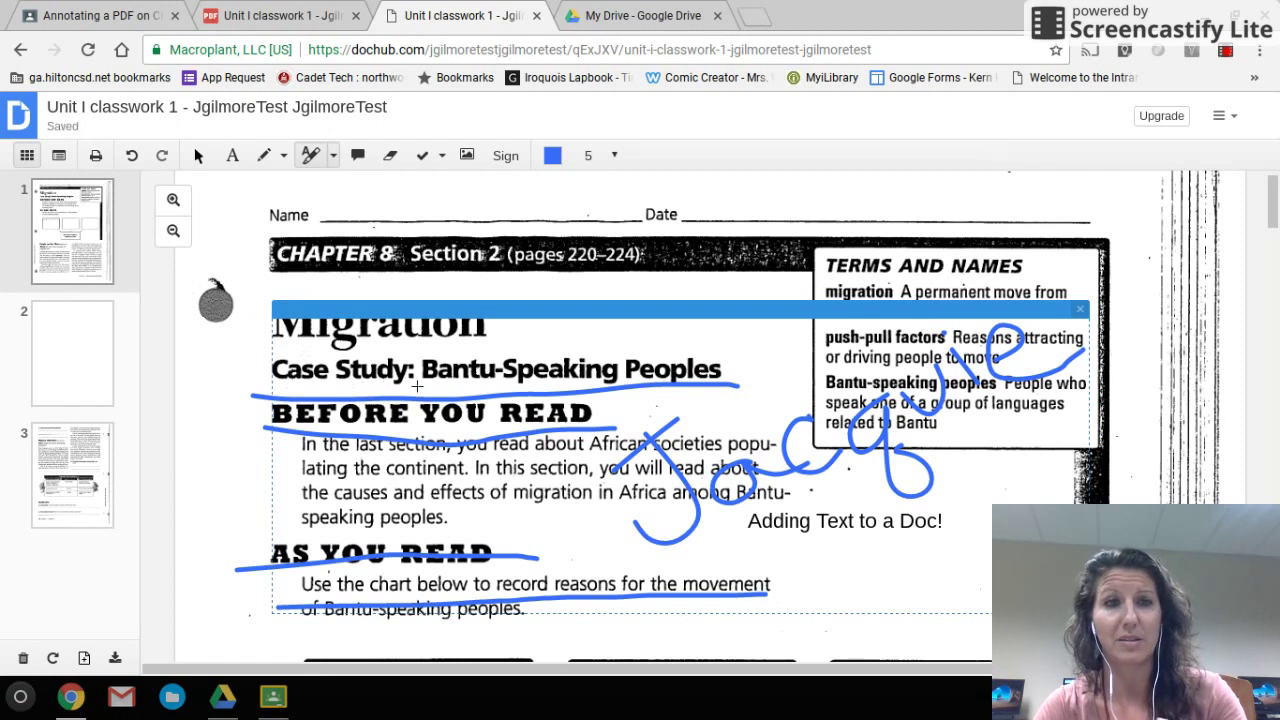
# - Highlight with the Highlight Box tool the "What are the main reasons for" line, the "This movement is called migration" passage and the "Reasons people move" line
pyautogui.click(332, 157)
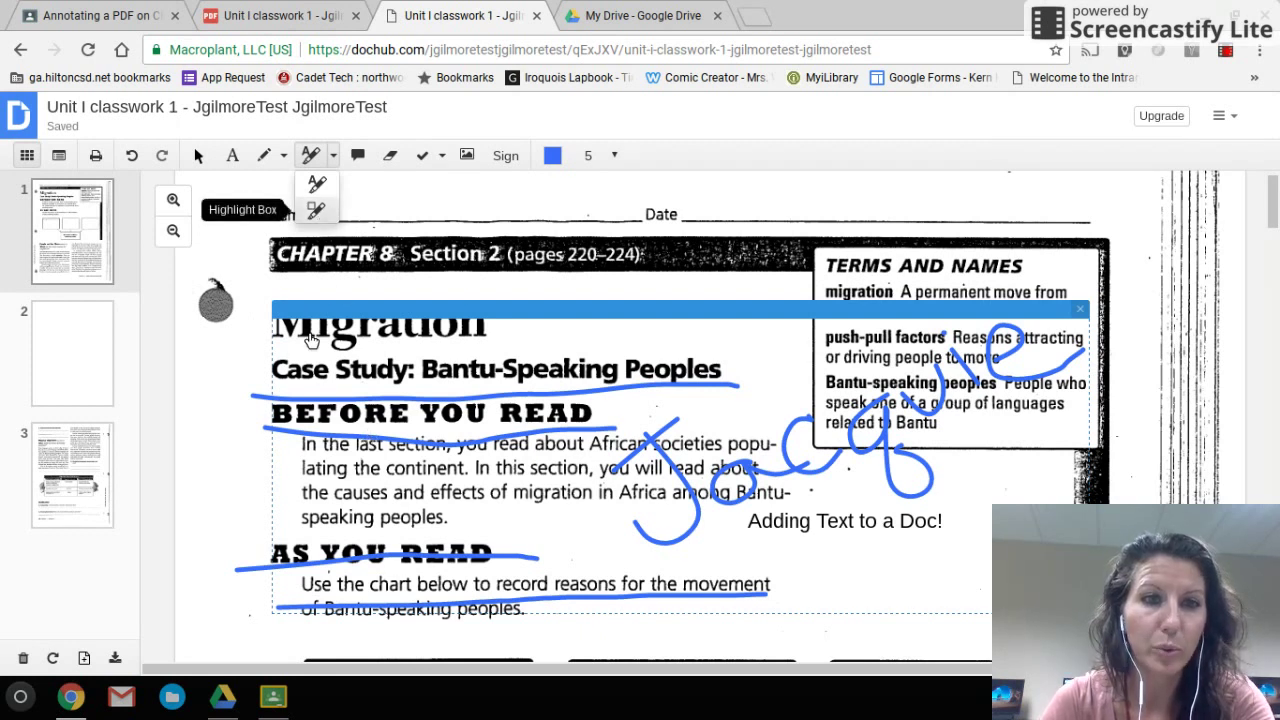
pyautogui.click(316, 210)
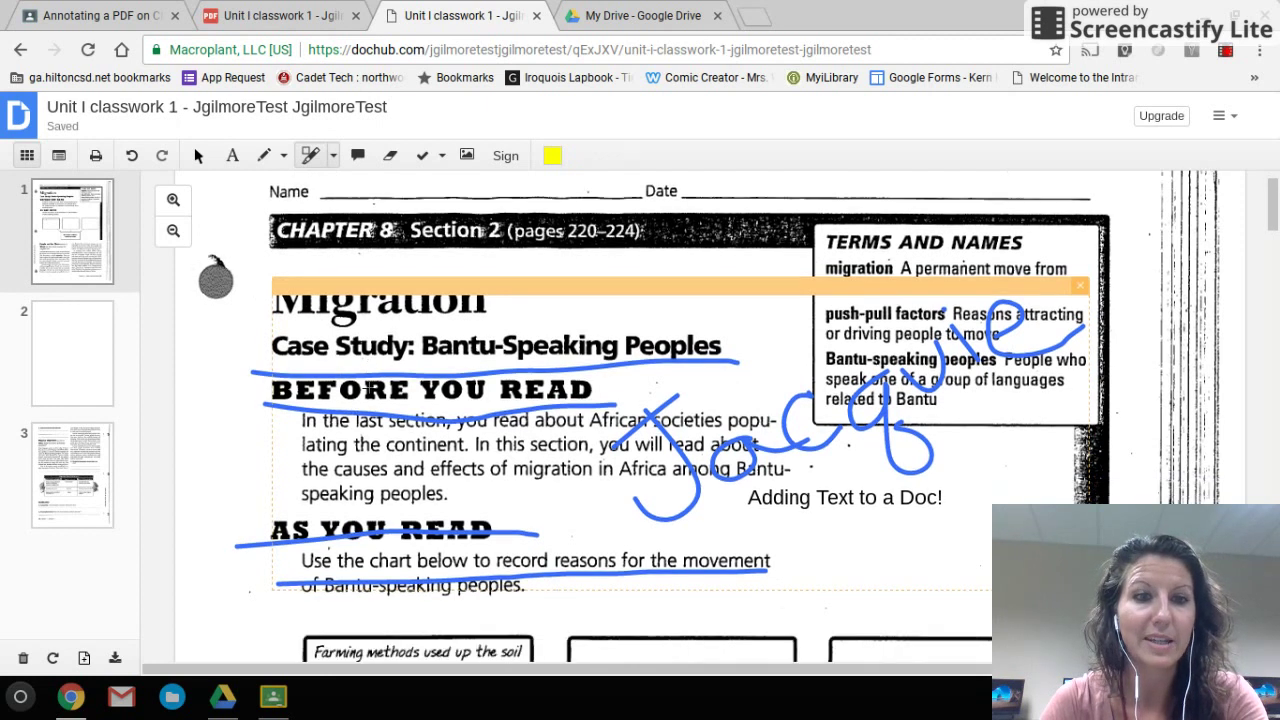
pyautogui.scroll(-3, 372, 400)
pyautogui.scroll(-10, 377, 408)
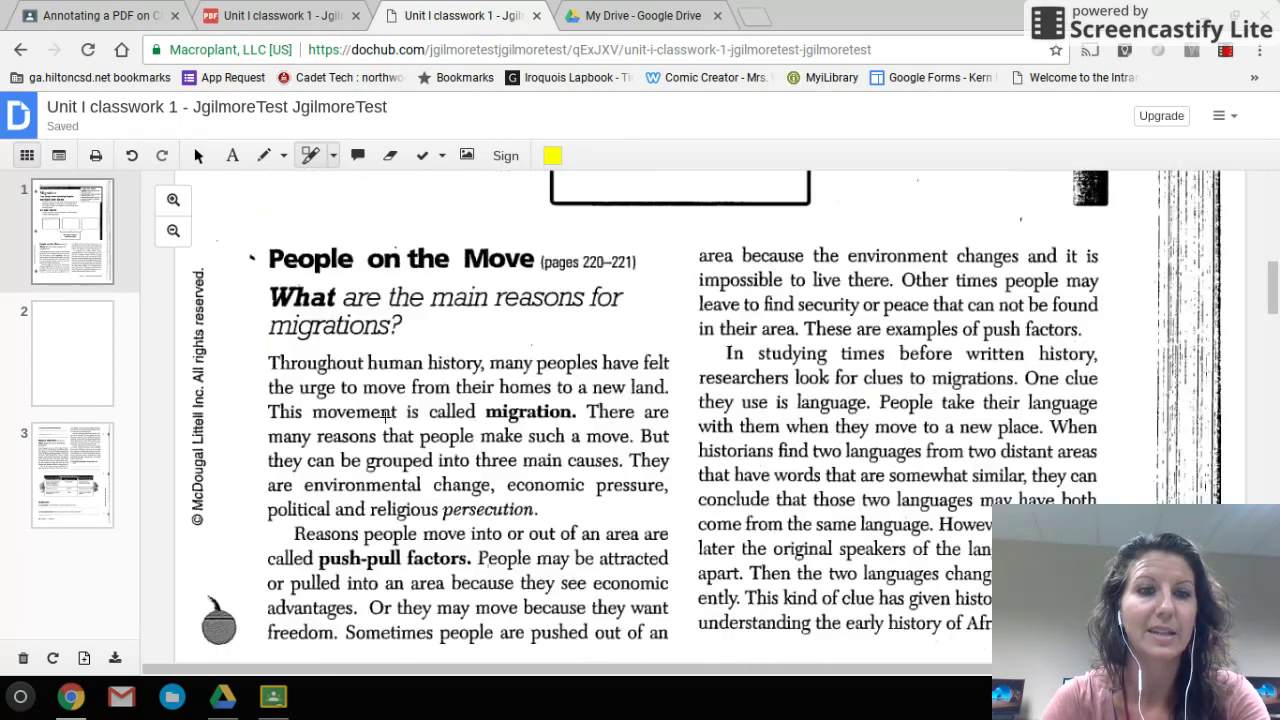
pyautogui.moveTo(275, 269); pyautogui.dragTo(641, 294)
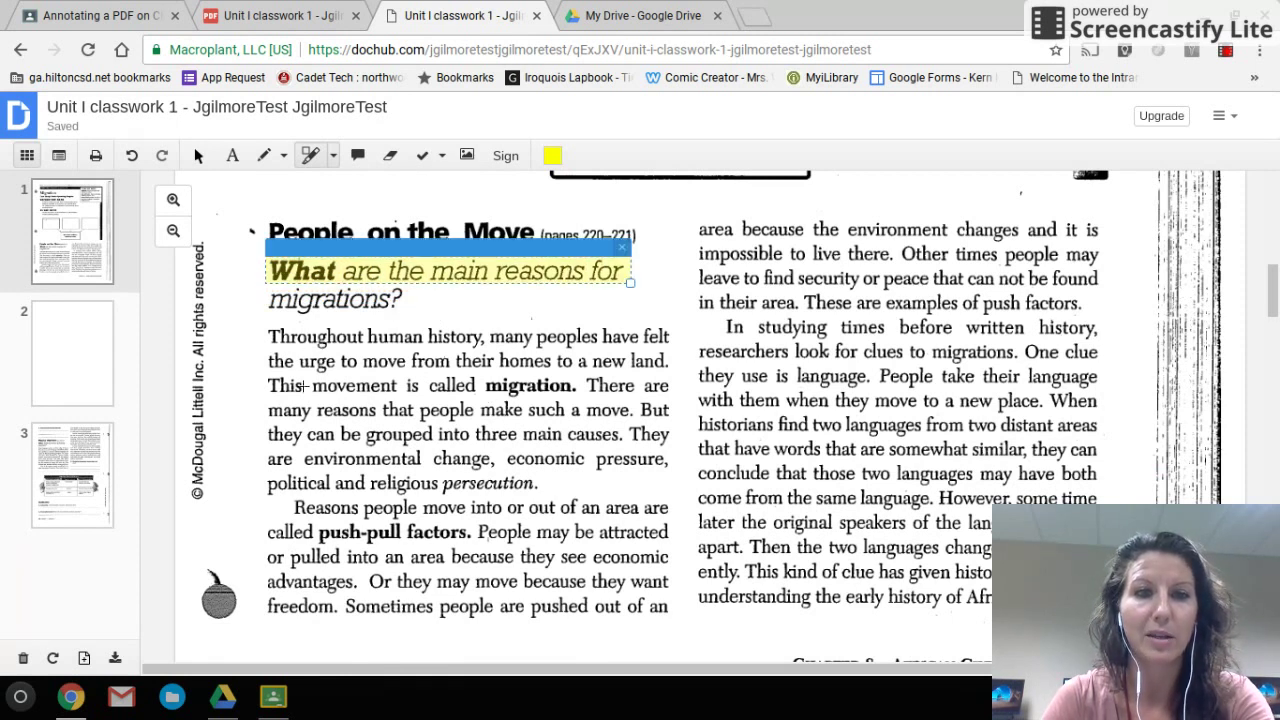
pyautogui.moveTo(270, 383); pyautogui.dragTo(676, 484)
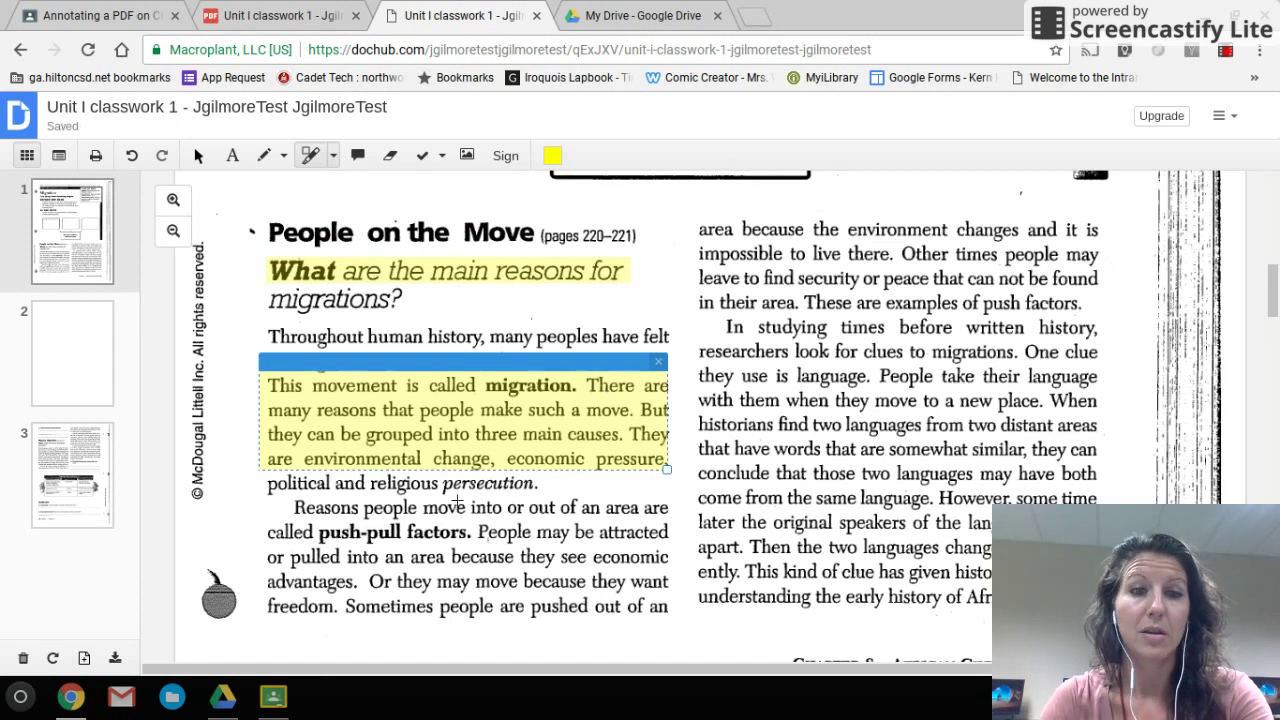
pyautogui.moveTo(298, 508); pyautogui.dragTo(688, 531)
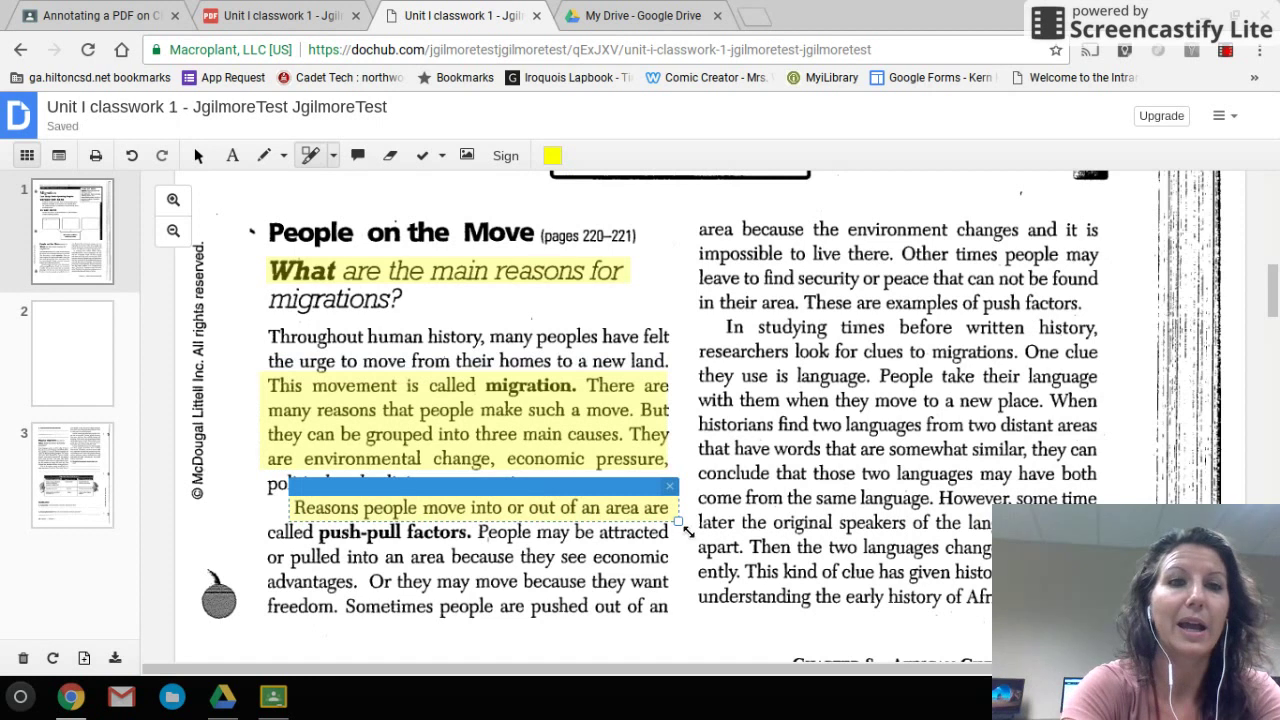
# - Draw yellow freehand lines under the last lines of the push-pull factors paragraph, starting from "called push-pull factors"
pyautogui.click(263, 155)
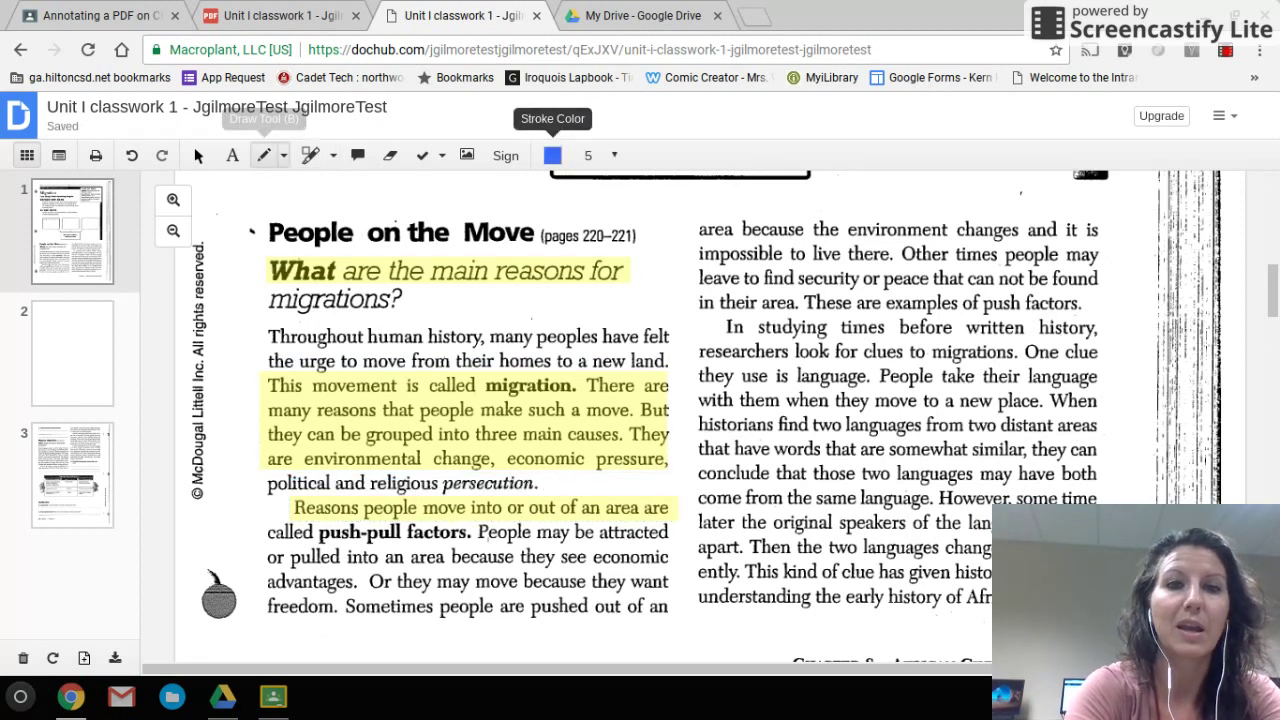
pyautogui.click(552, 155)
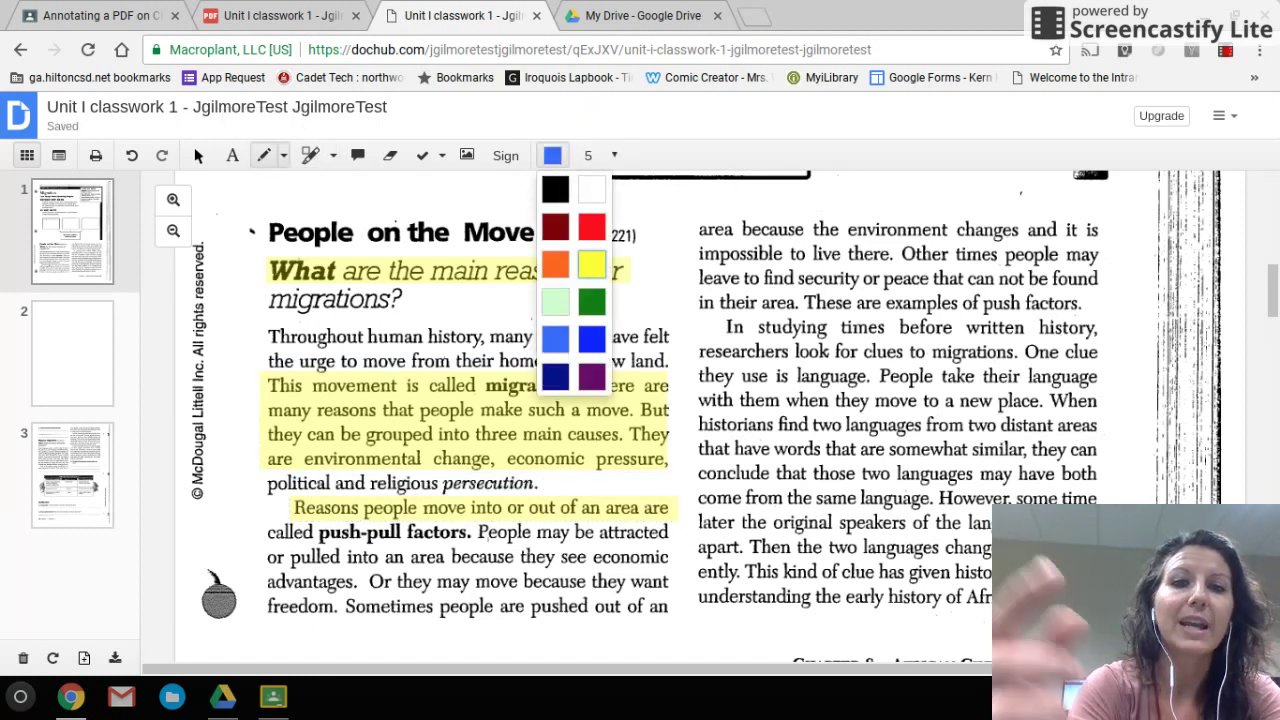
pyautogui.click(591, 264)
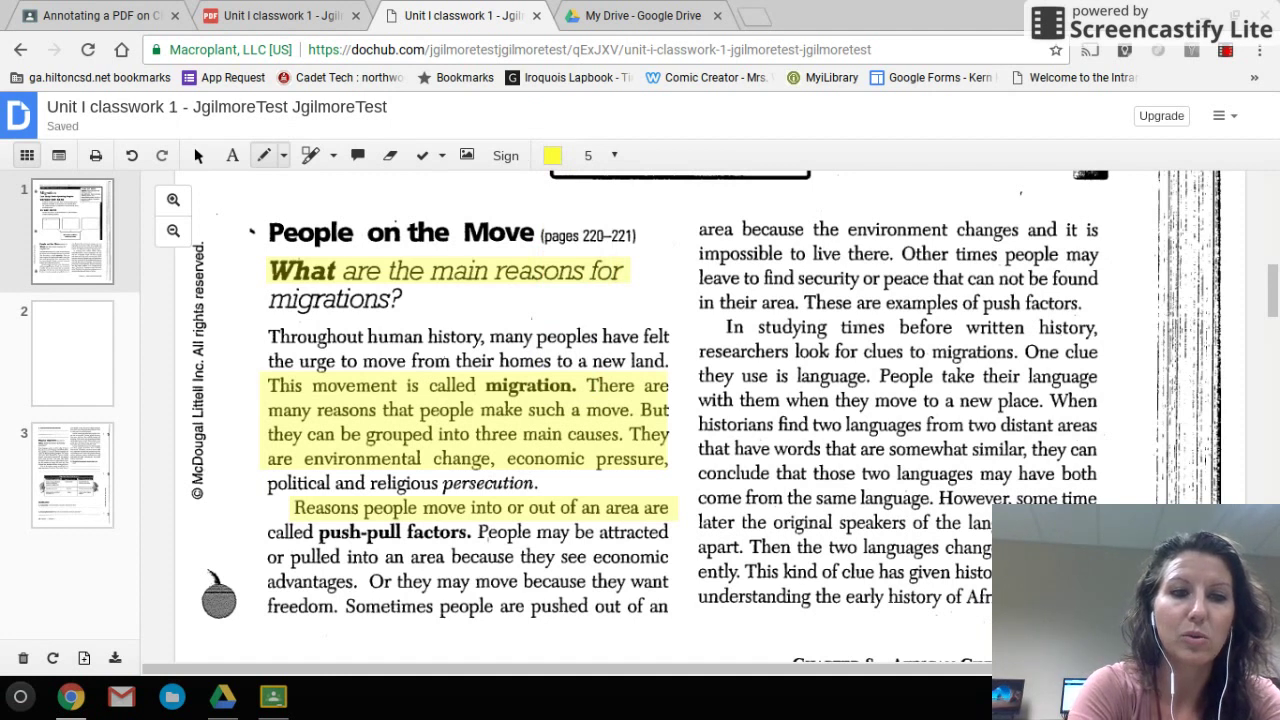
pyautogui.moveTo(315, 579); pyautogui.dragTo(677, 568)
pyautogui.moveTo(262, 627); pyautogui.dragTo(648, 629)
pyautogui.moveTo(270, 557); pyautogui.dragTo(596, 541)
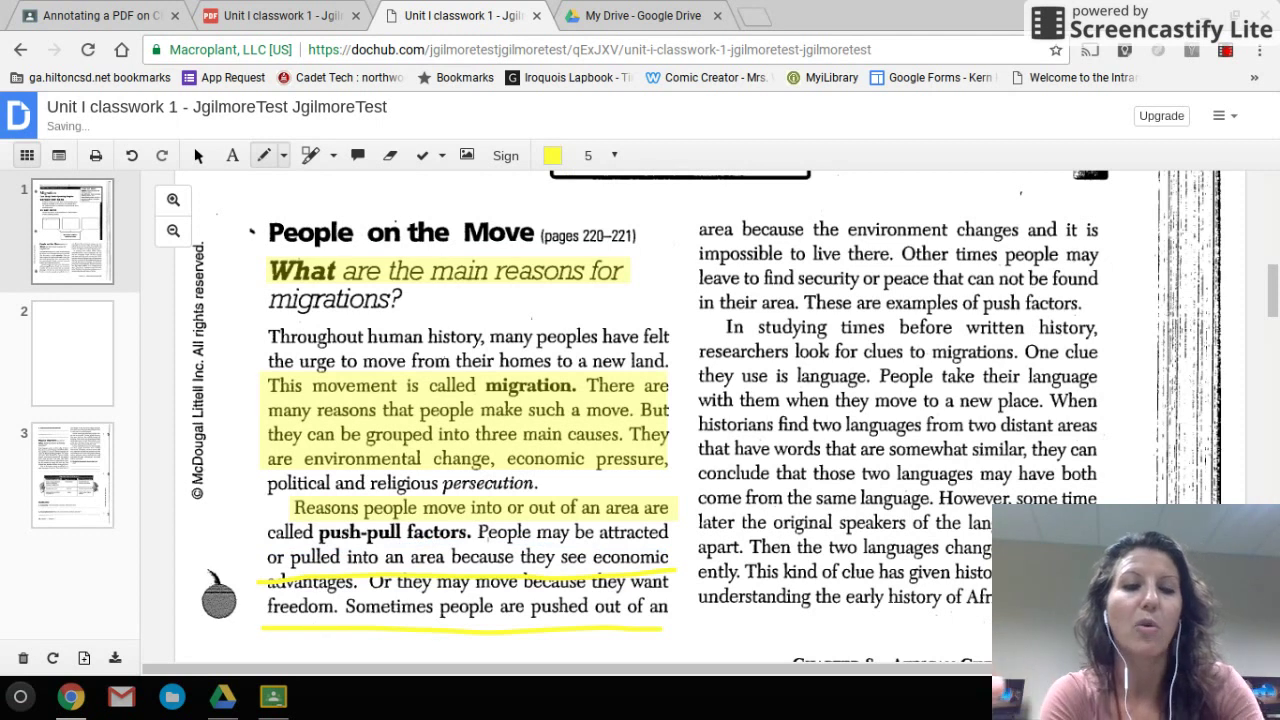
pyautogui.moveTo(248, 548); pyautogui.dragTo(280, 543)
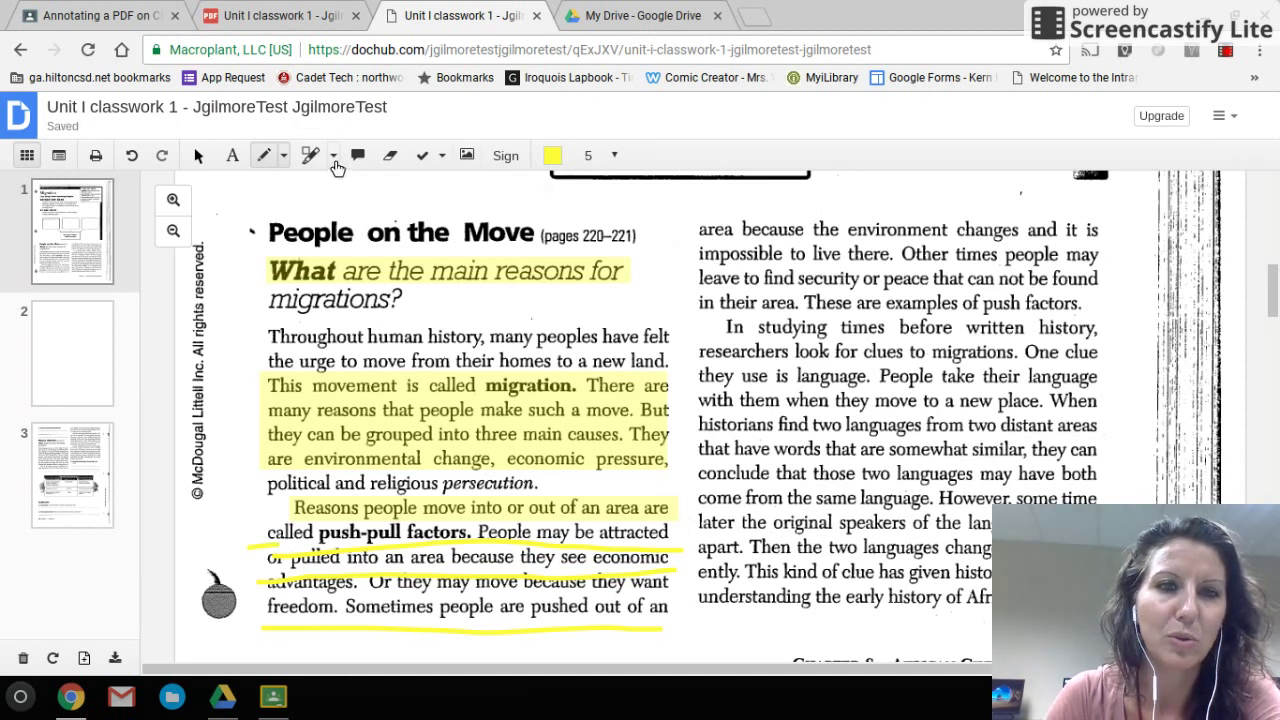
# - Highlight the line "In studying times before written history" with a highlight box and place a comment note on the same paragraph
pyautogui.click(333, 155)
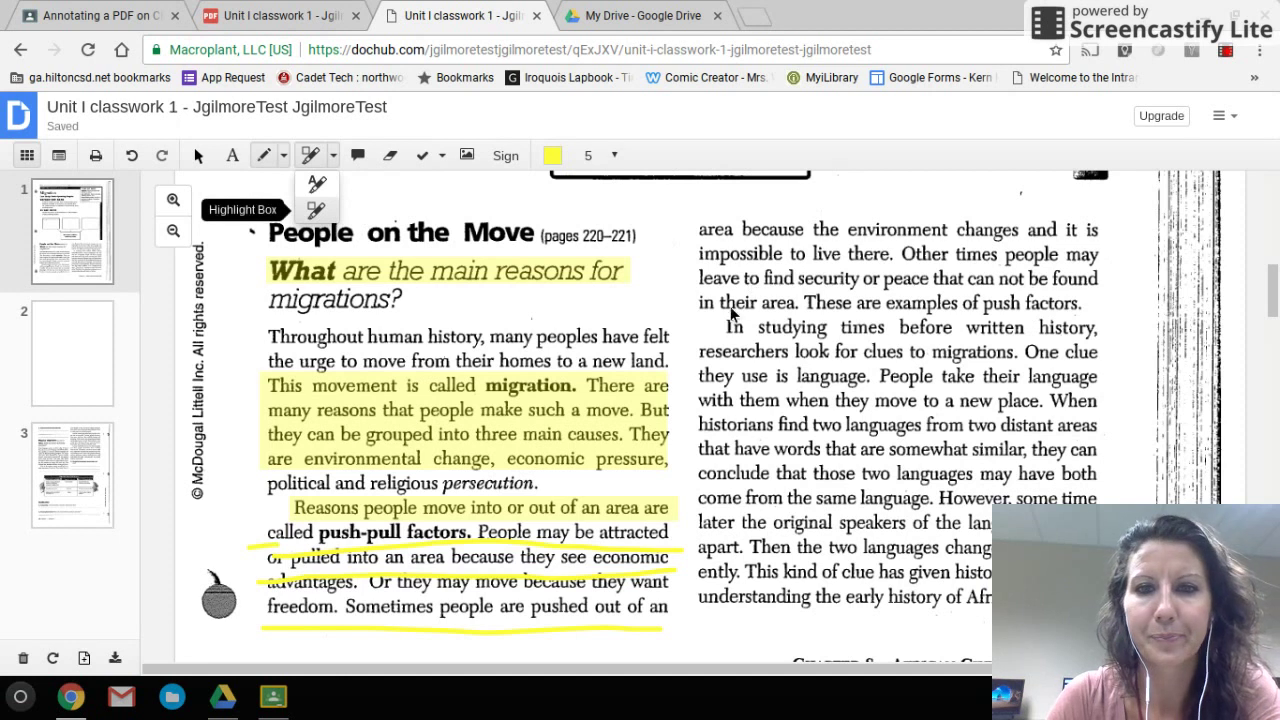
pyautogui.click(312, 190)
pyautogui.moveTo(721, 324); pyautogui.dragTo(1122, 328)
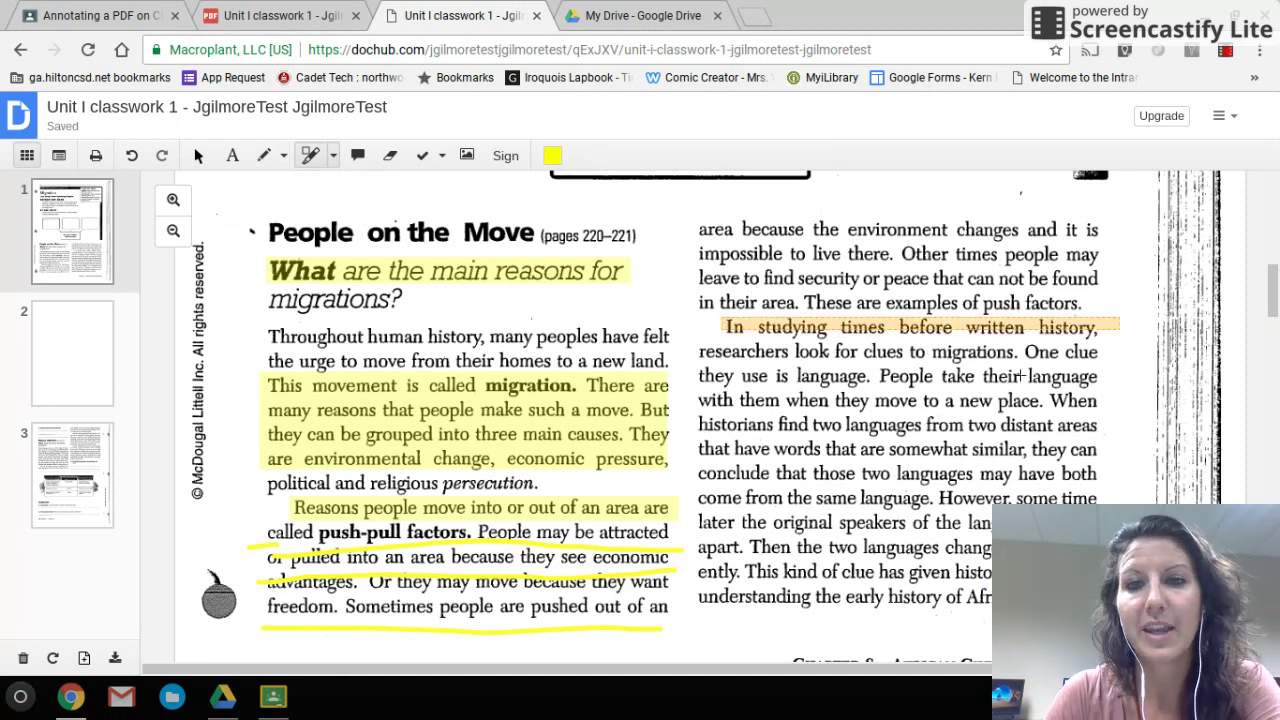
pyautogui.click(358, 155)
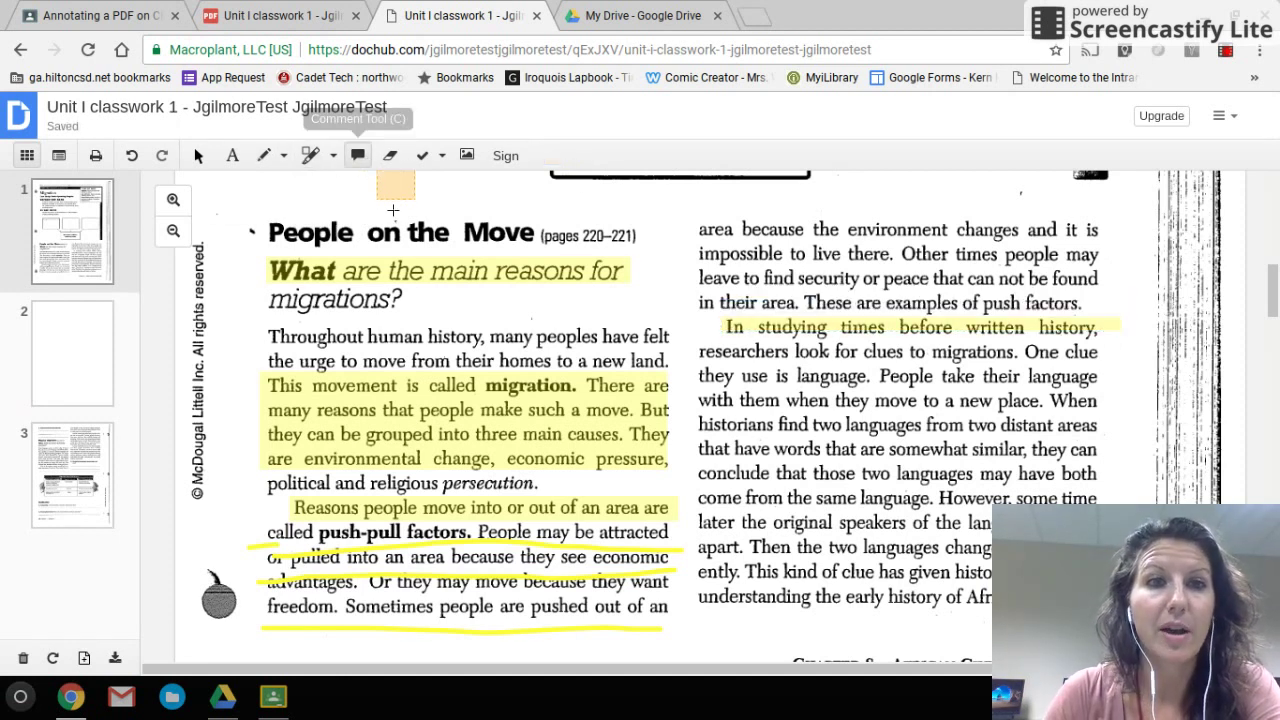
pyautogui.click(944, 508)
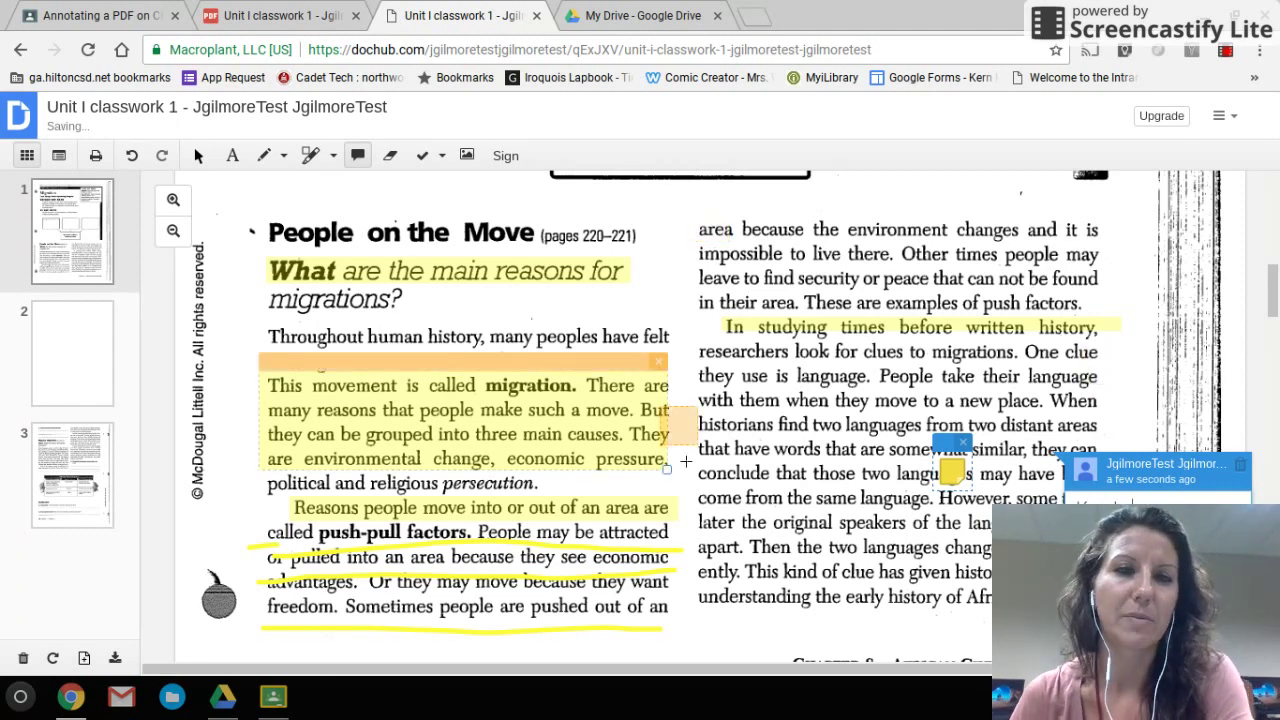
# - Cover the lines from "later the original speakers" downward with a whiteout box and delete that box
pyautogui.click(391, 157)
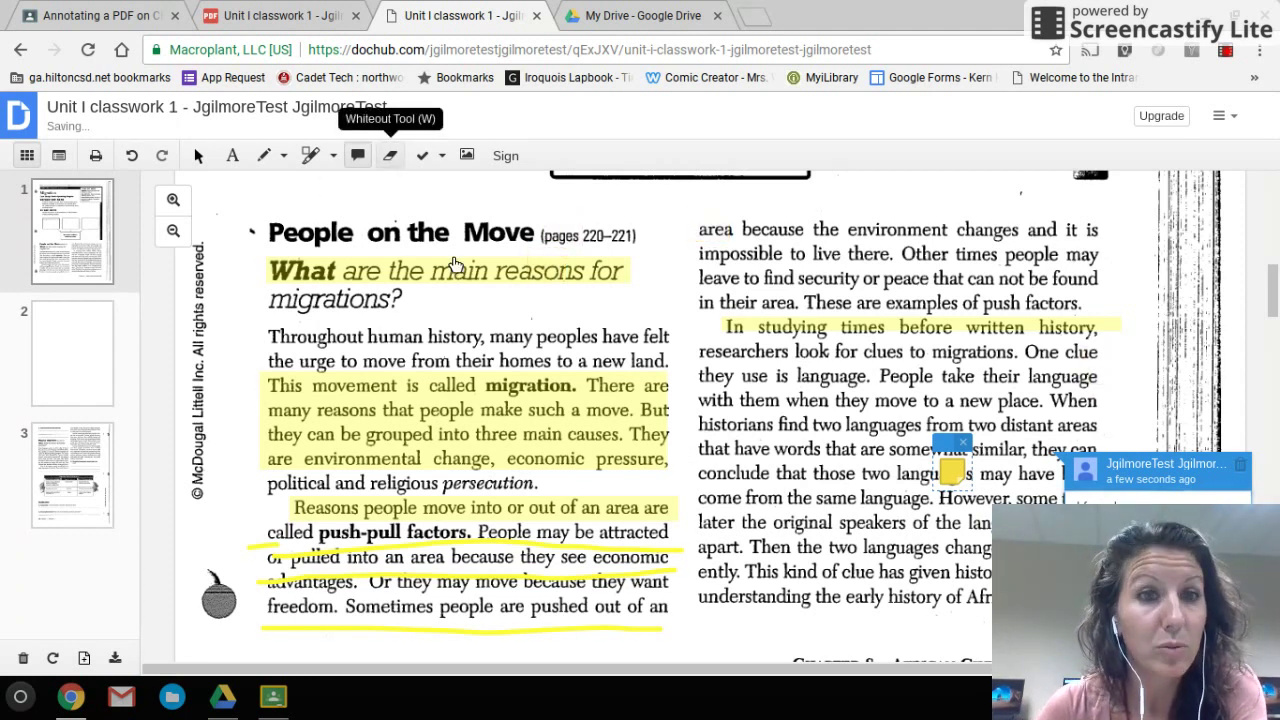
pyautogui.moveTo(698, 524); pyautogui.dragTo(1090, 614)
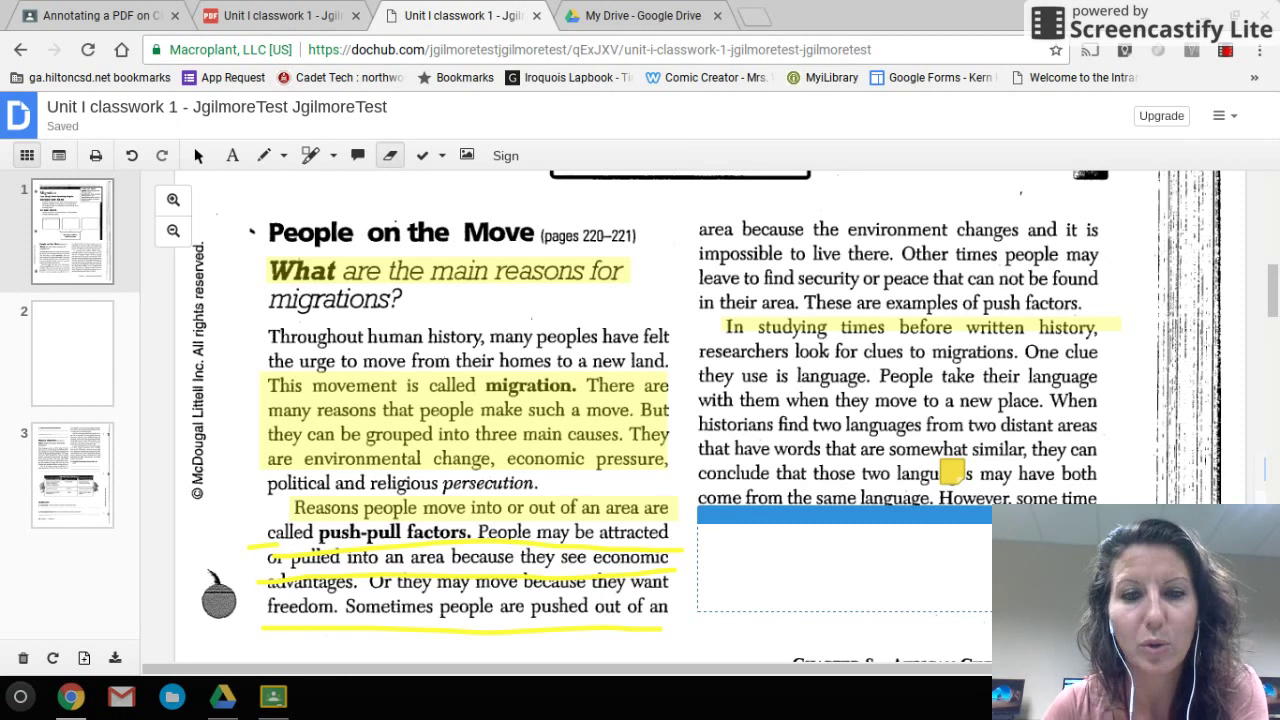
pyautogui.click(887, 526)
# - Delete the highlights on the "Reasons people move" and "This movement is called migration" passages and the yellow underline below "People may be attracted"
pyautogui.moveTo(590, 600); pyautogui.dragTo(591, 642)
pyautogui.moveTo(591, 578); pyautogui.dragTo(593, 487)
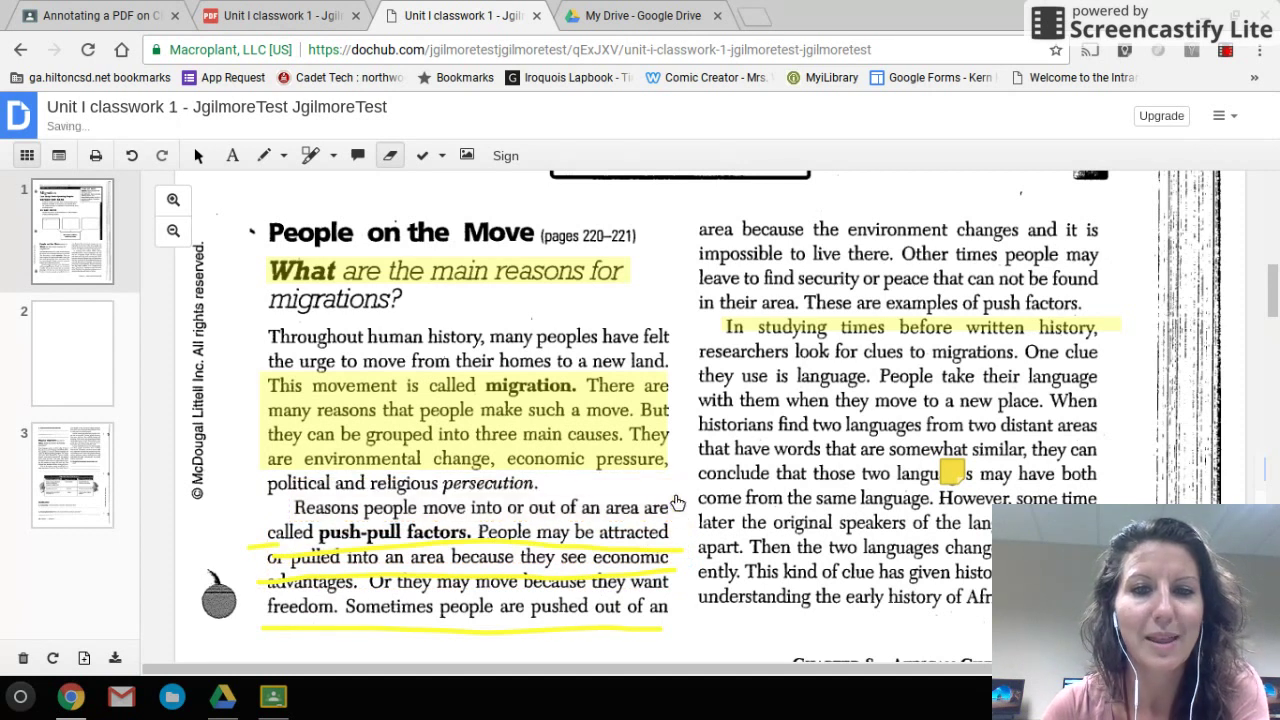
pyautogui.click(648, 386)
pyautogui.click(661, 364)
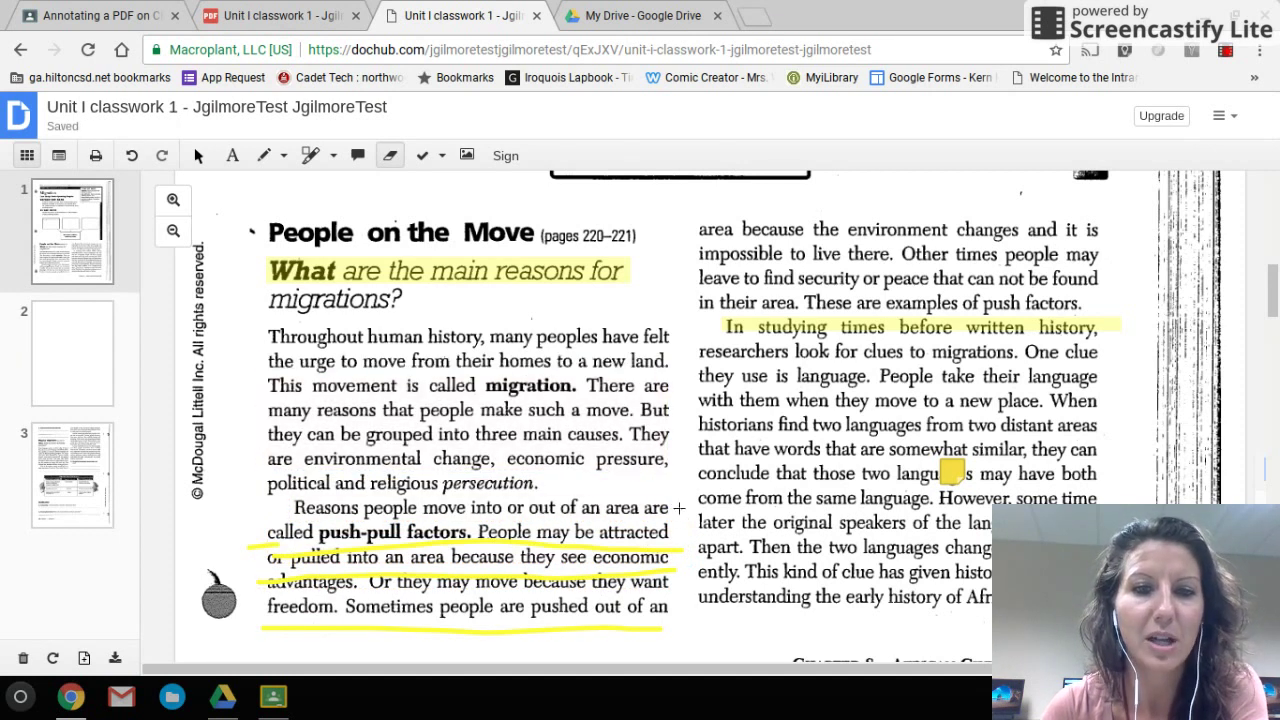
pyautogui.click(680, 553)
pyautogui.click(684, 526)
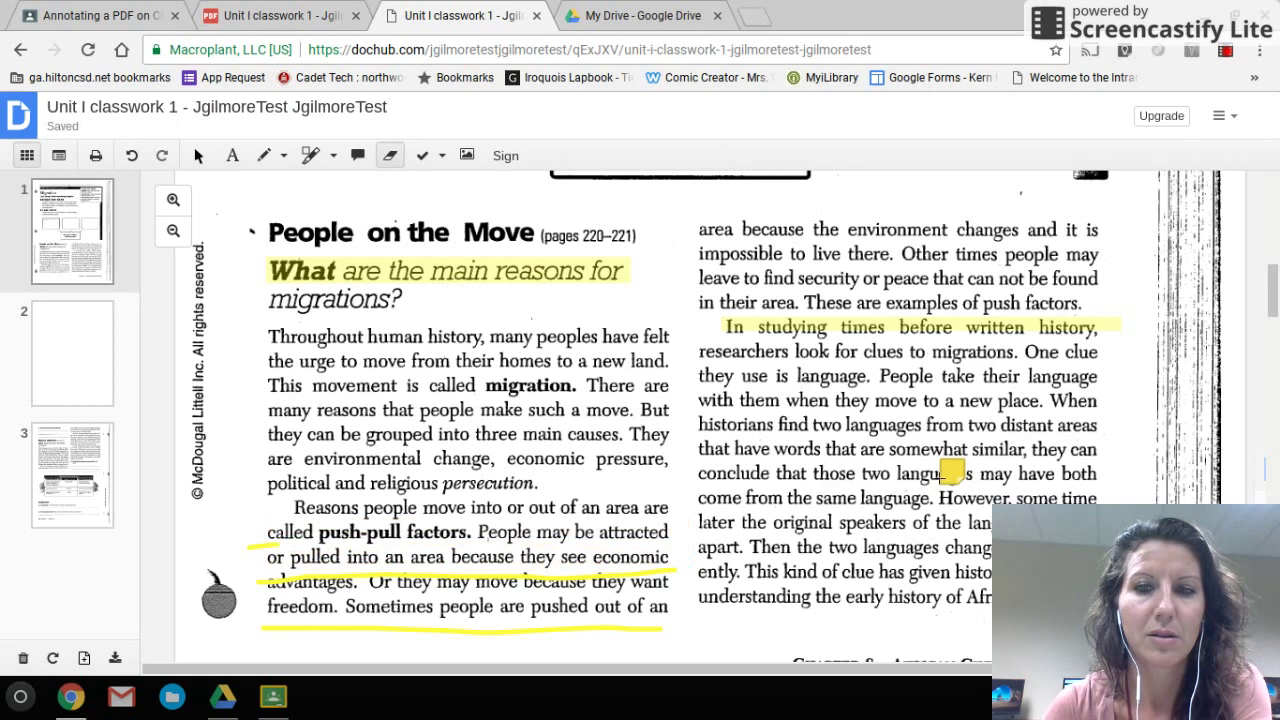
# - Open the comment note on the language paragraph, close it and return to the selection tool
pyautogui.click(958, 482)
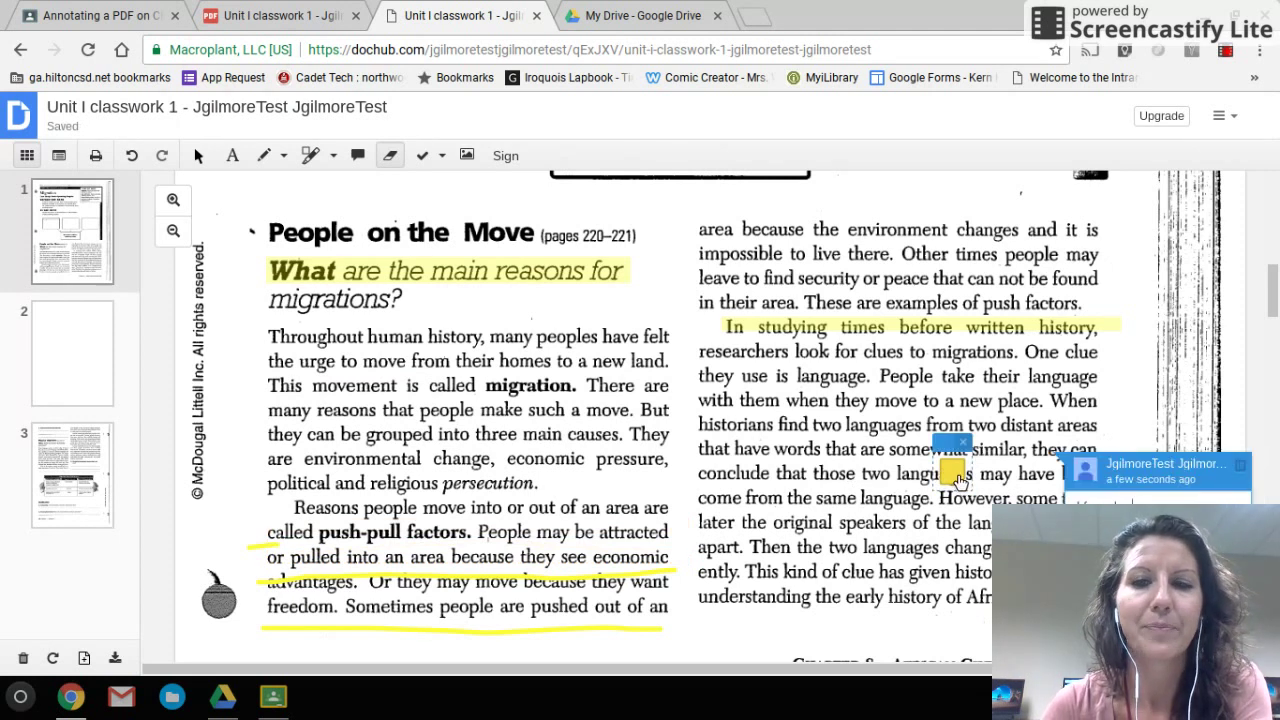
pyautogui.click(701, 509)
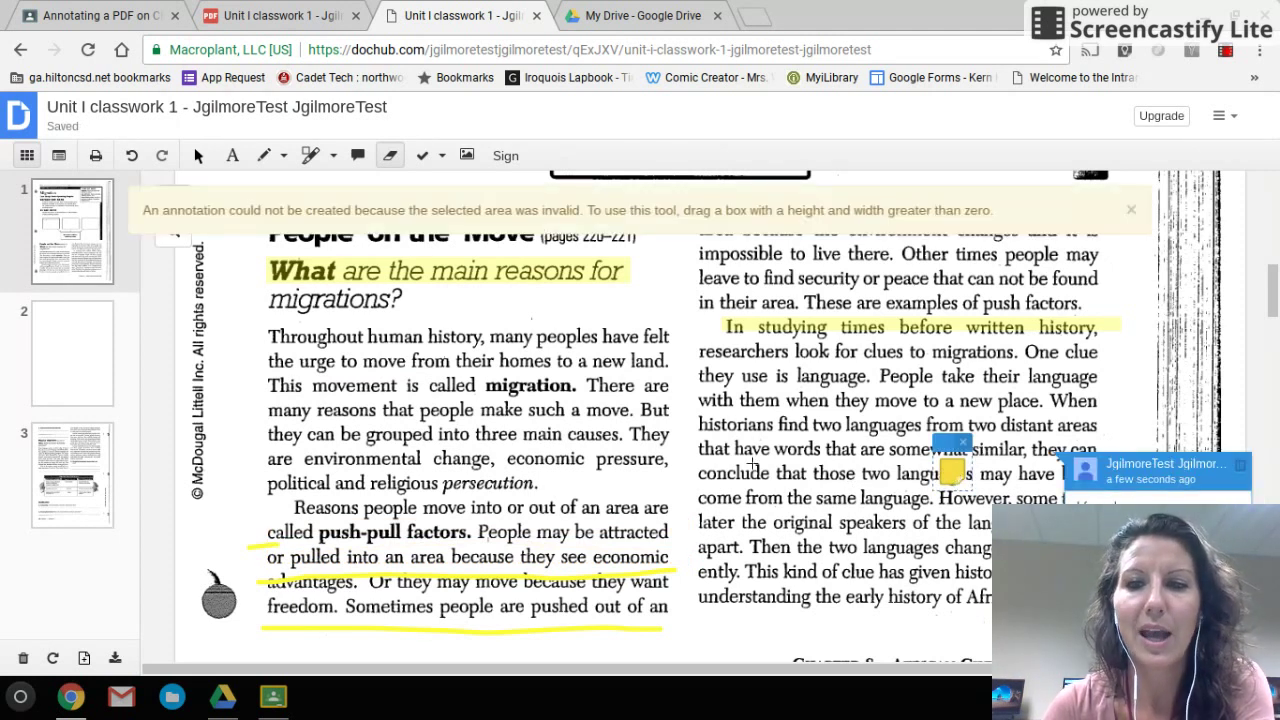
pyautogui.click(753, 465)
pyautogui.click(198, 155)
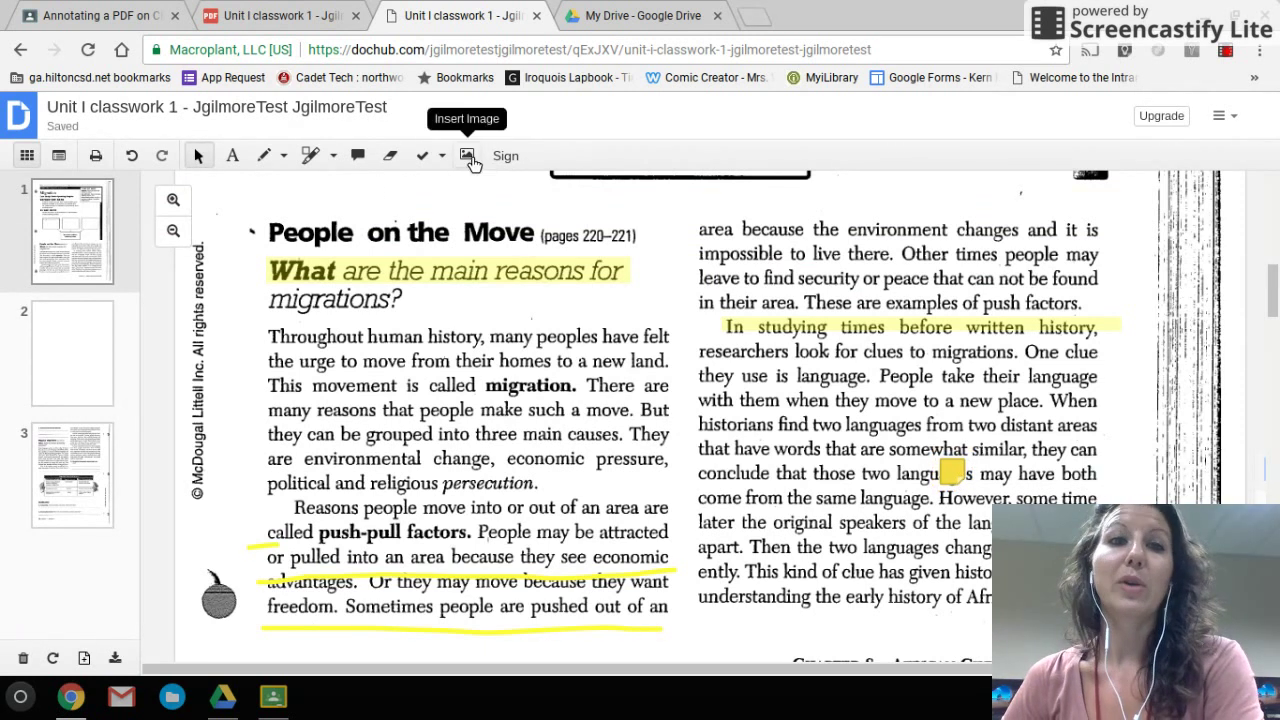
# - View pages 2 and 3 of the document and return to the annotated first page
pyautogui.click(108, 347)
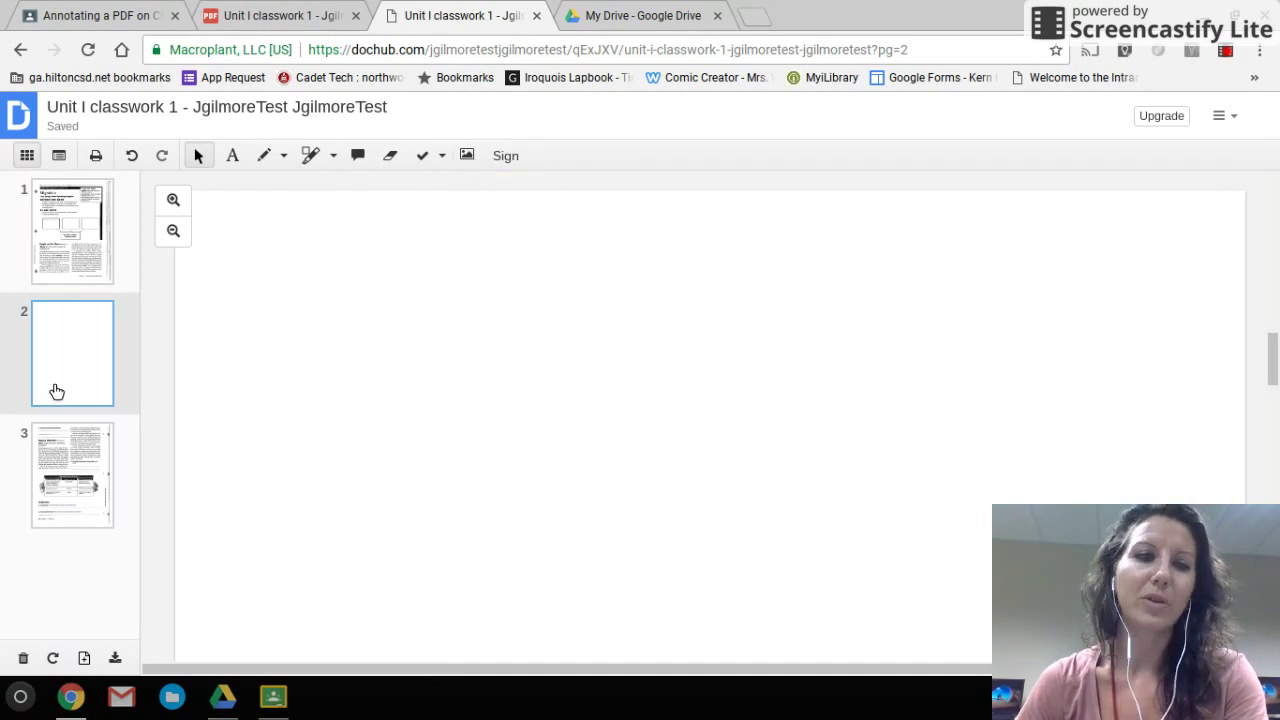
pyautogui.click(71, 449)
pyautogui.click(81, 248)
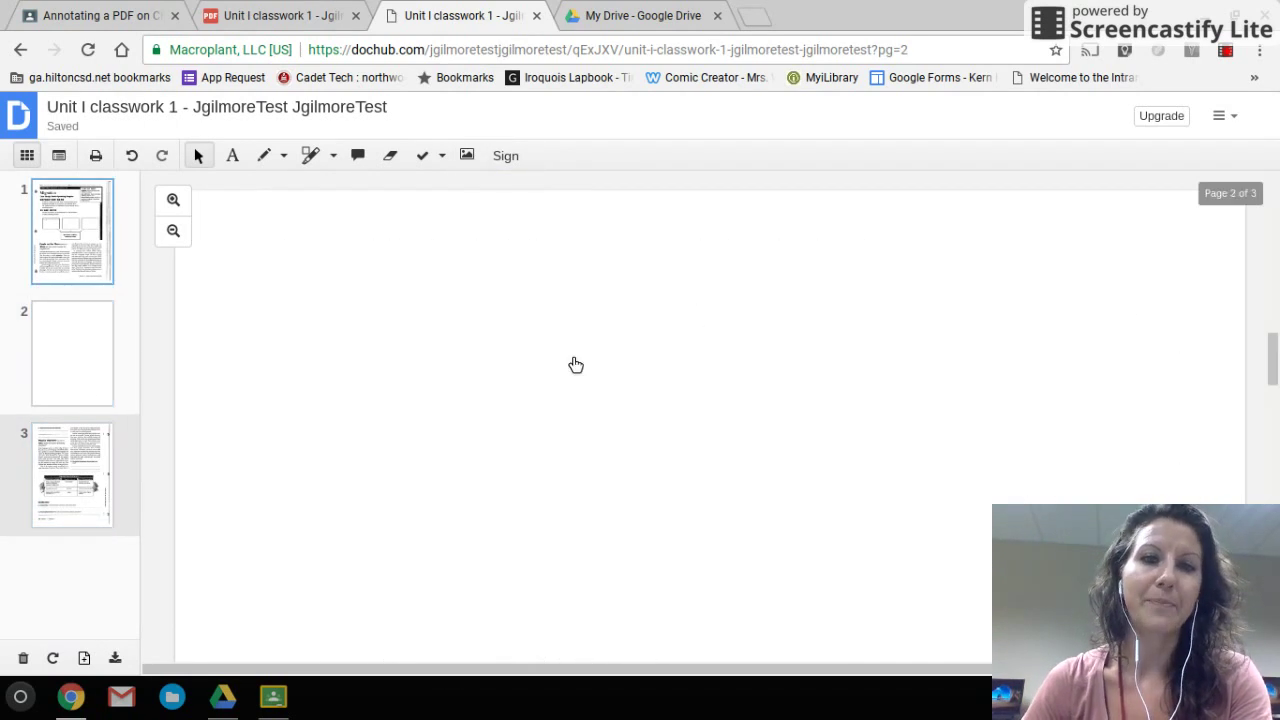
pyautogui.scroll(-1, 699, 398)
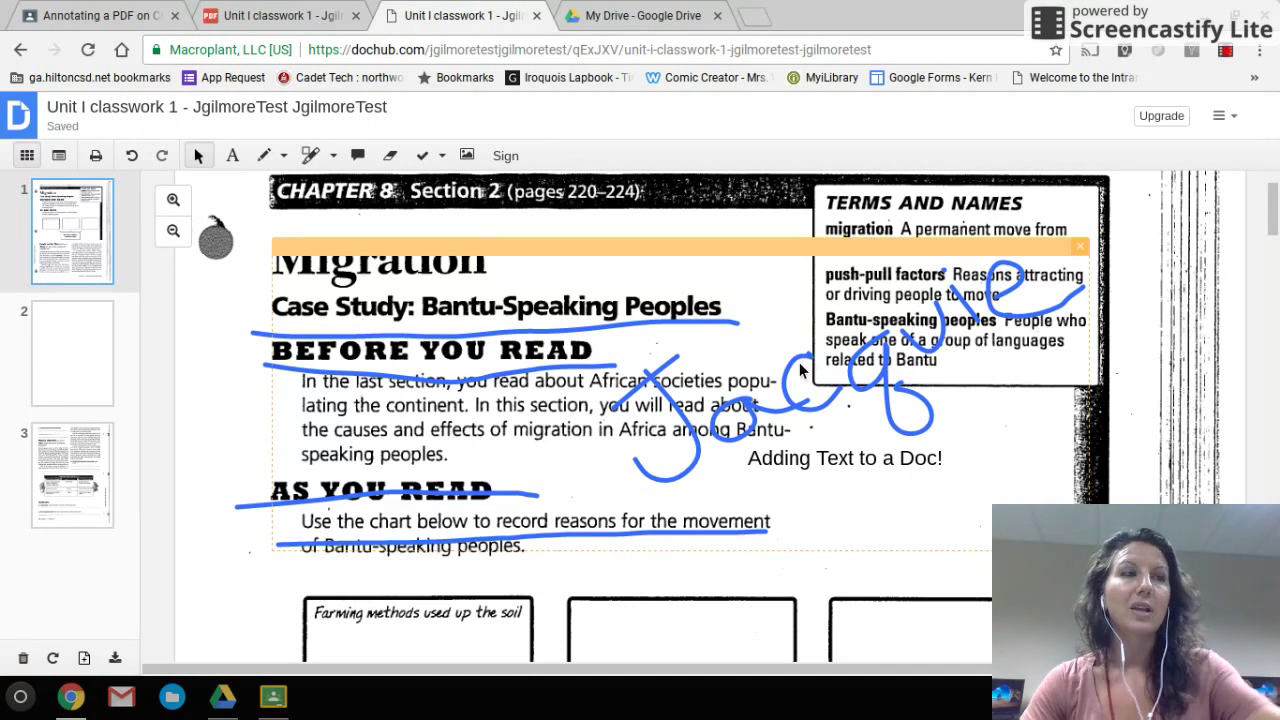
# - Save the annotated PDF to Google Drive and switch to the Drive preview of the student file
pyautogui.click(1236, 120)
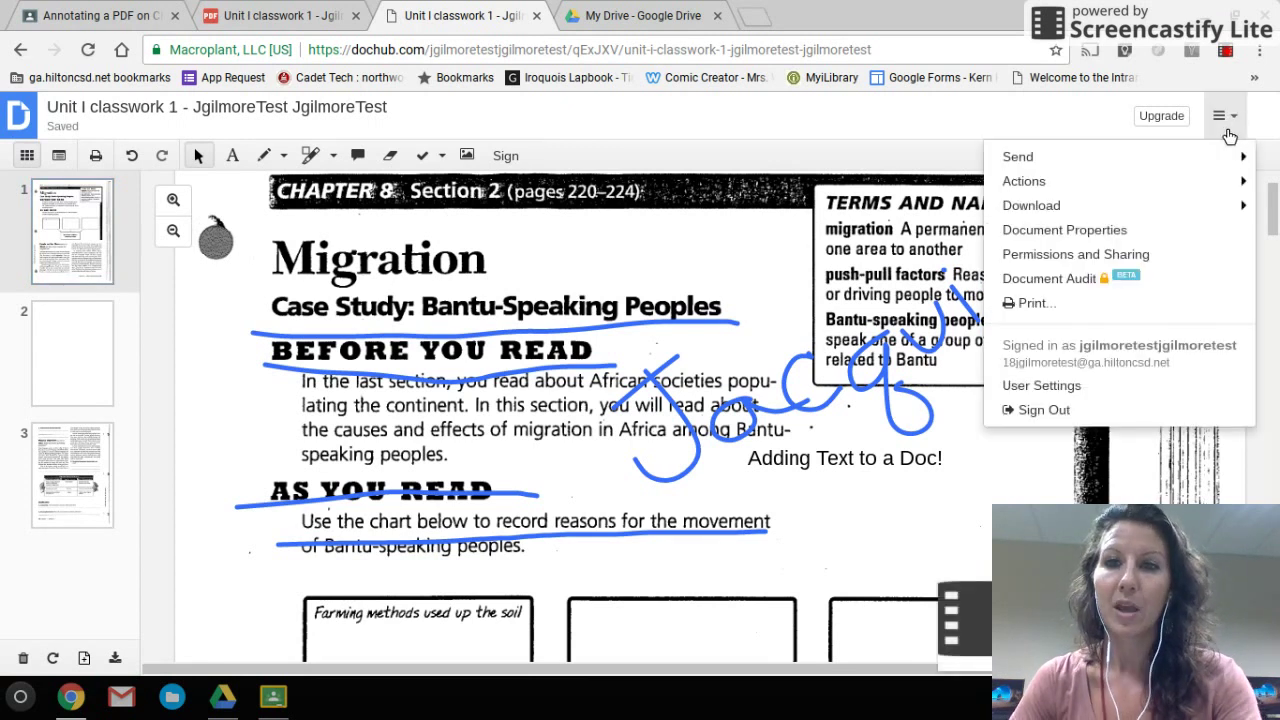
pyautogui.moveTo(1080, 210)
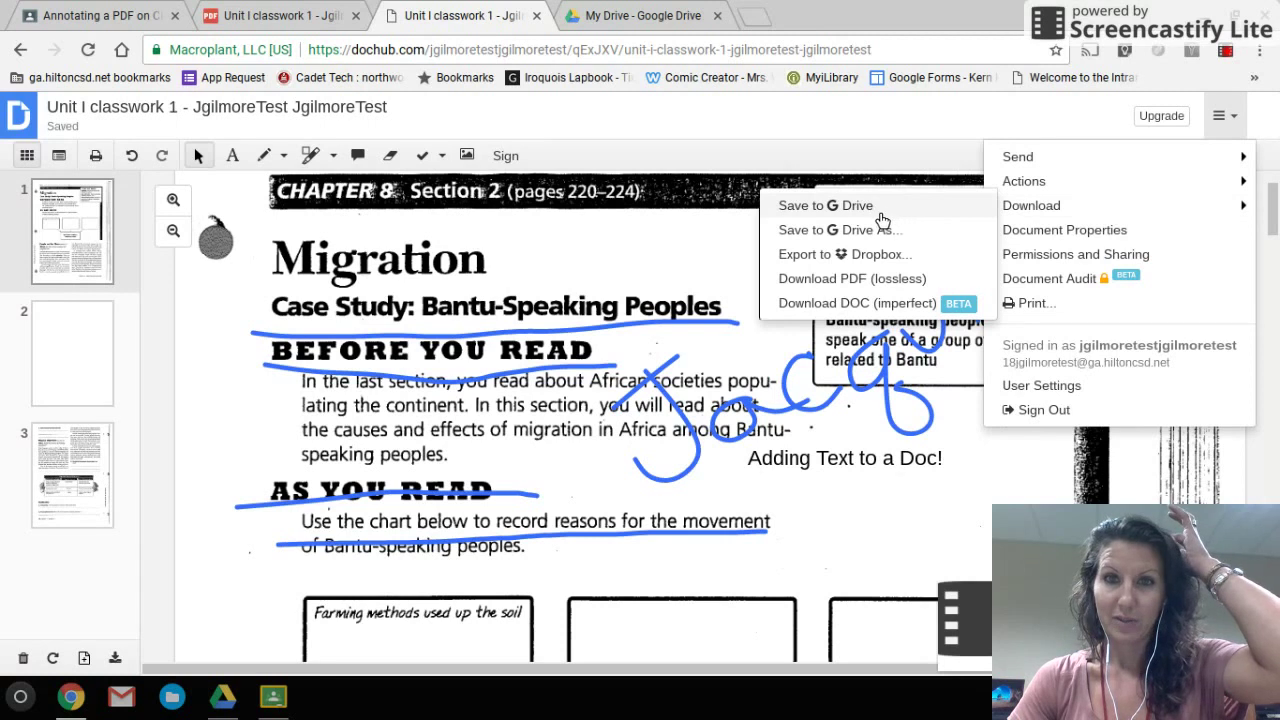
pyautogui.click(853, 206)
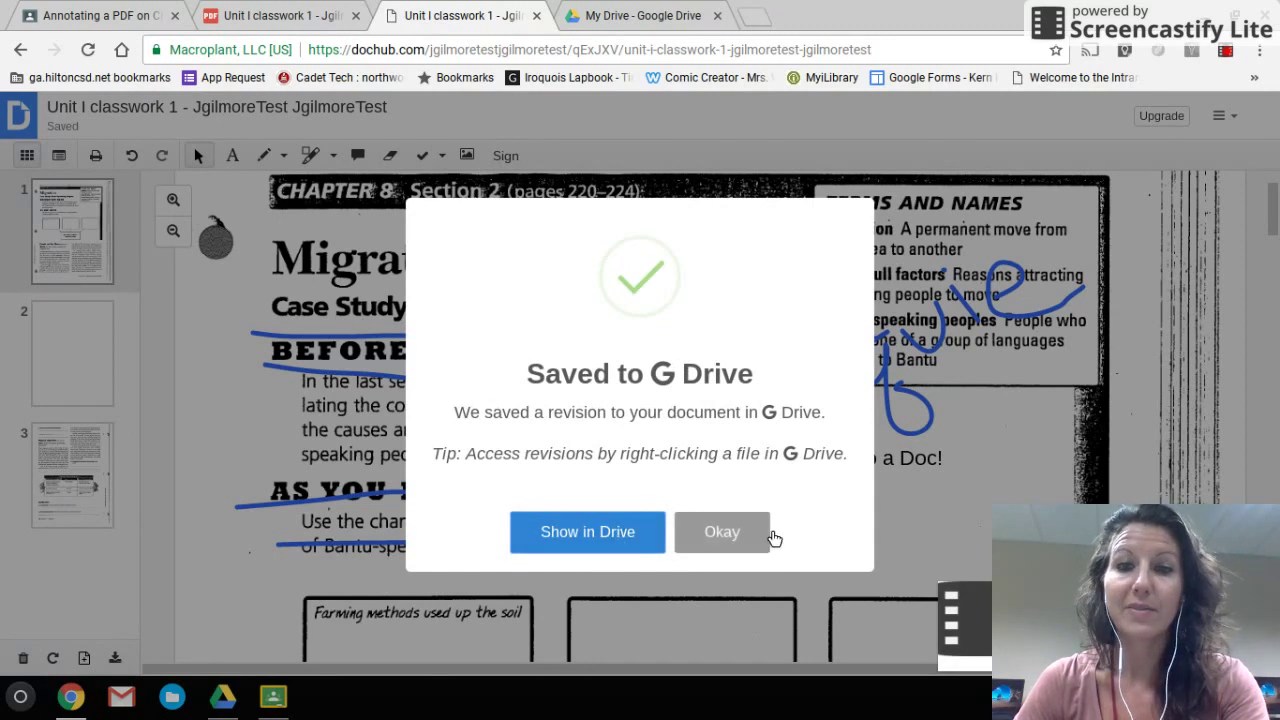
pyautogui.click(720, 536)
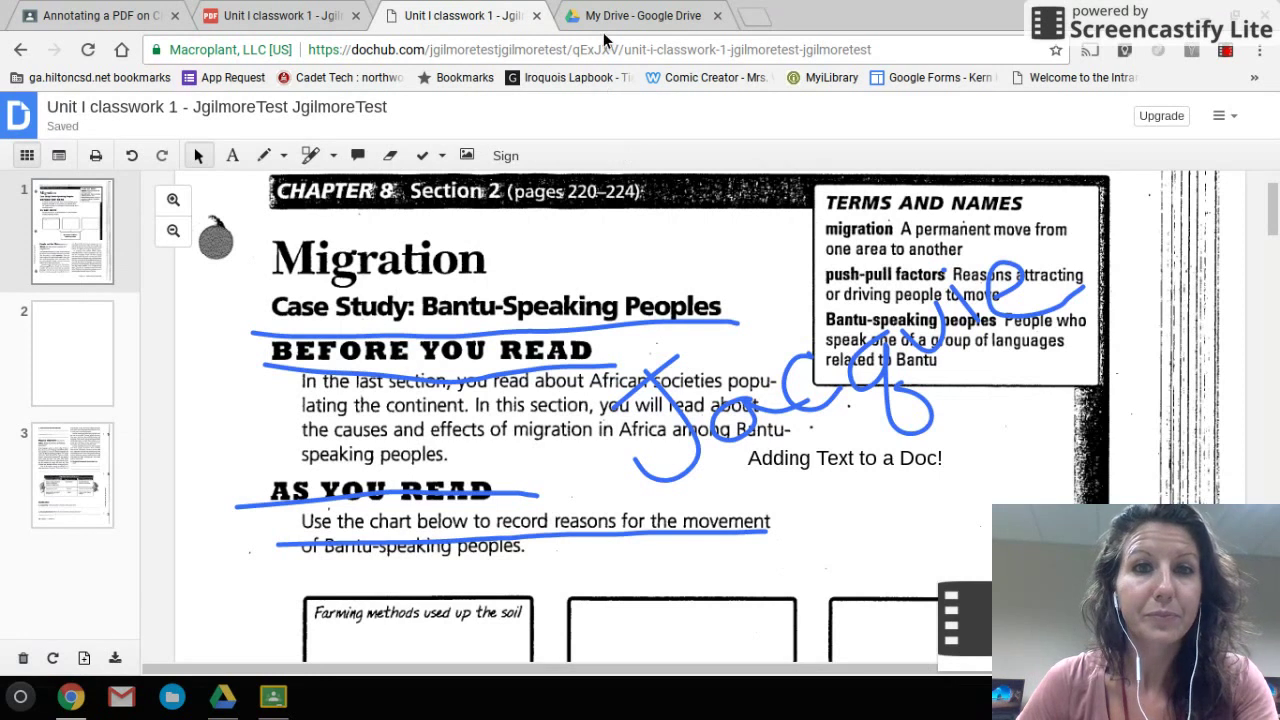
pyautogui.click(300, 16)
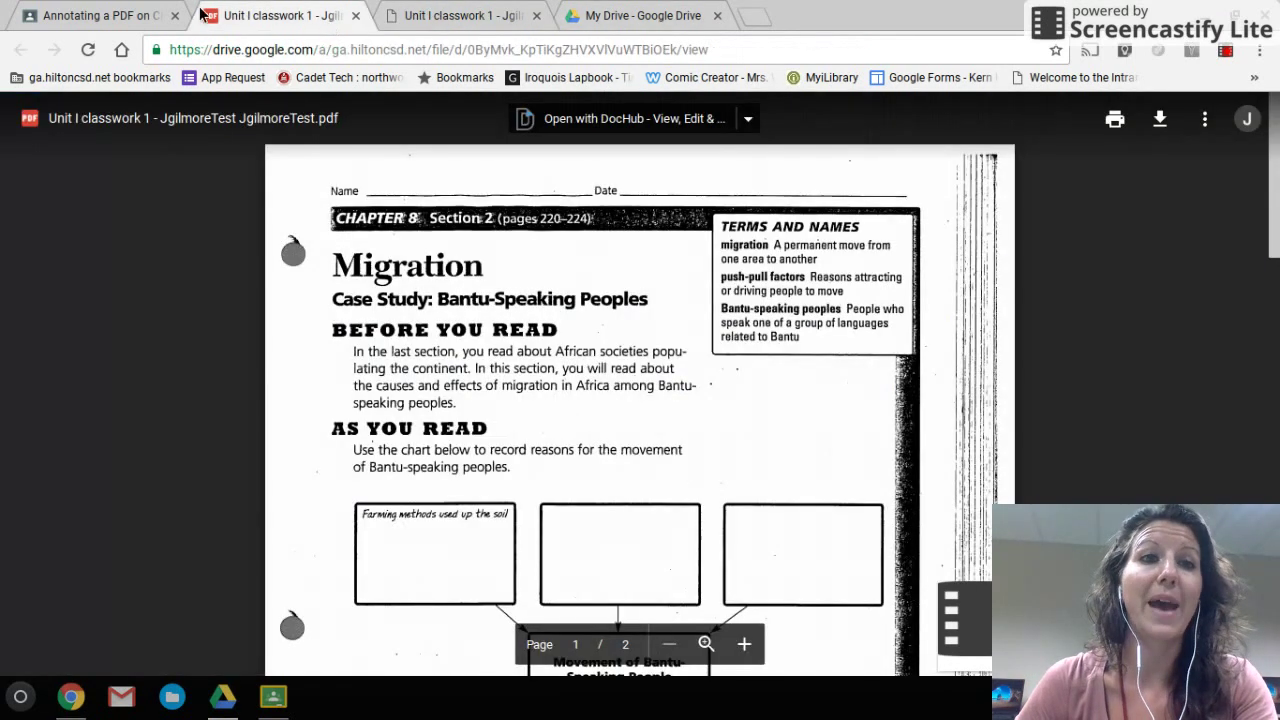
# - Close the Drive preview of the student PDF, return to the student's Classroom assignment and reload its page
pyautogui.click(356, 16)
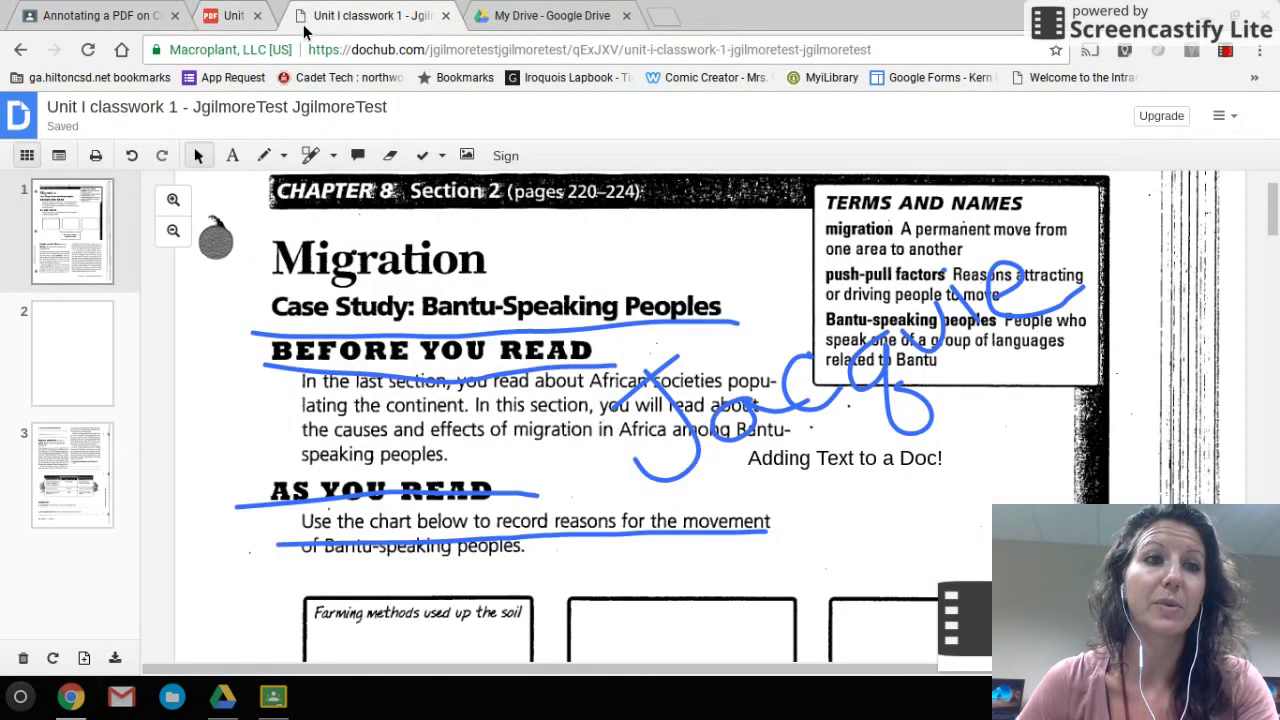
pyautogui.click(140, 20)
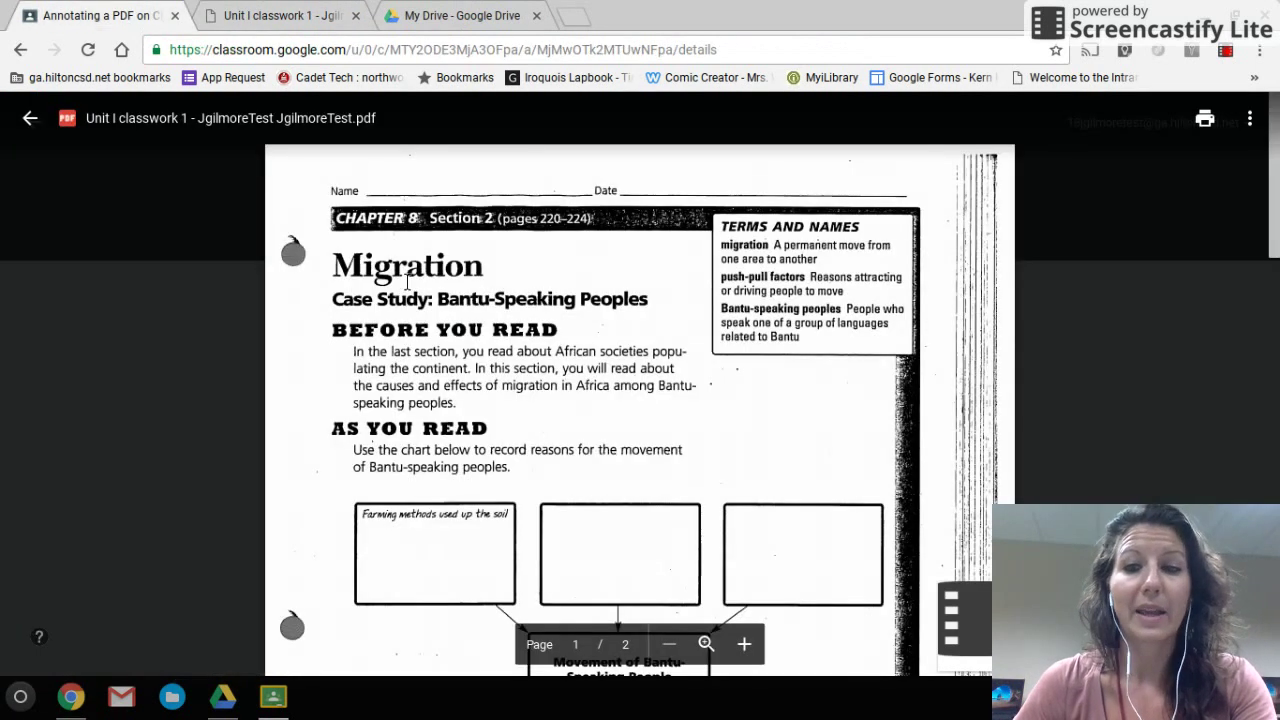
pyautogui.click(30, 119)
pyautogui.click(88, 50)
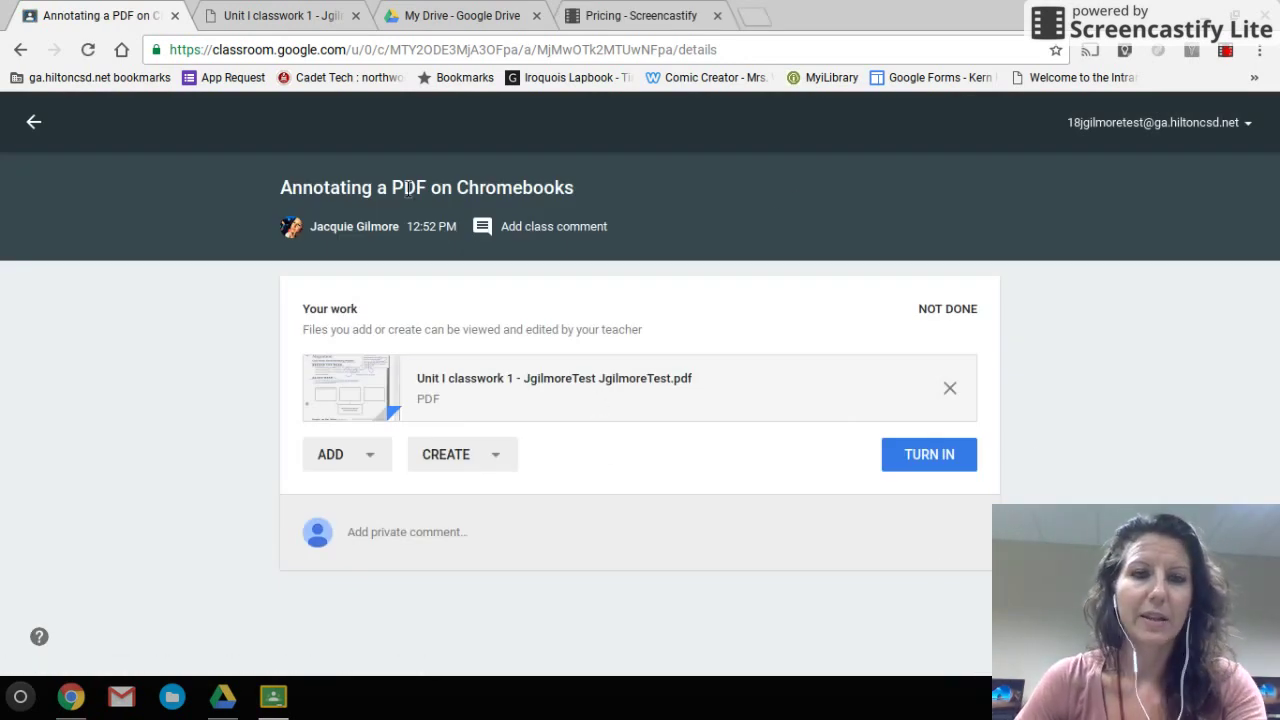
# - Open the student's attached Unit I classwork 1 PDF in the assignment, review its annotations and close the preview
pyautogui.click(512, 380)
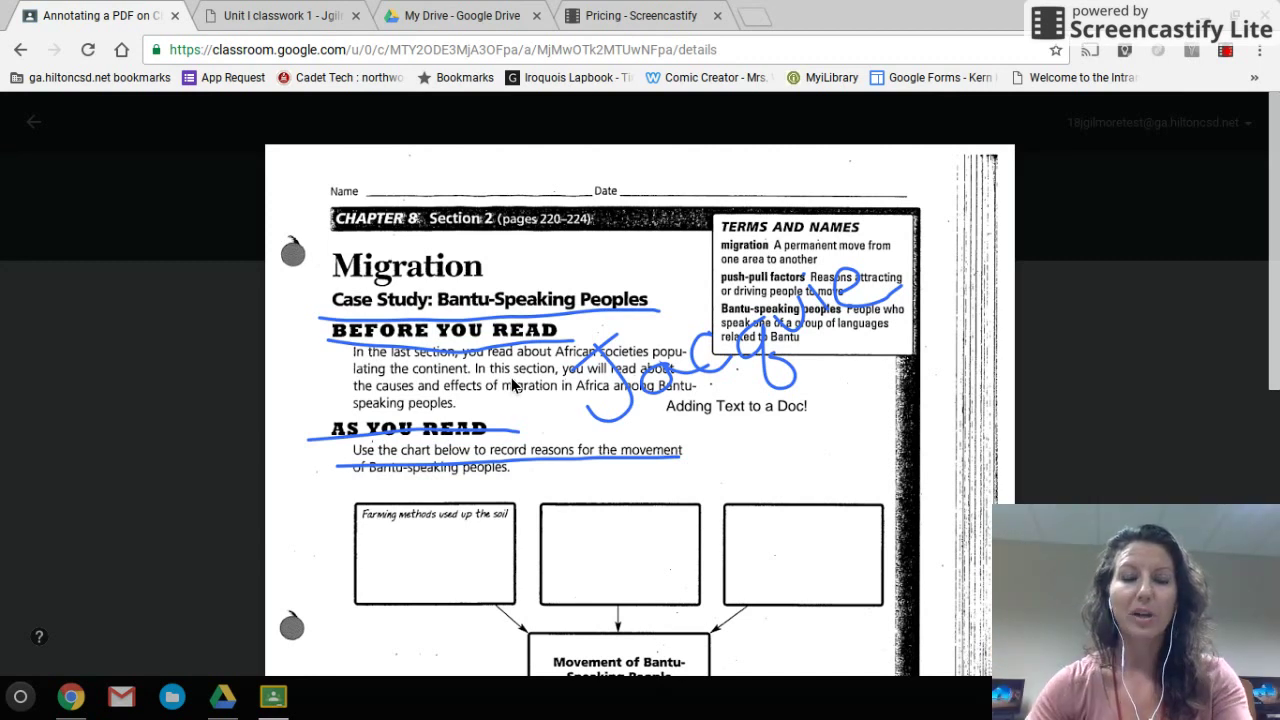
pyautogui.scroll(-5, 560, 425)
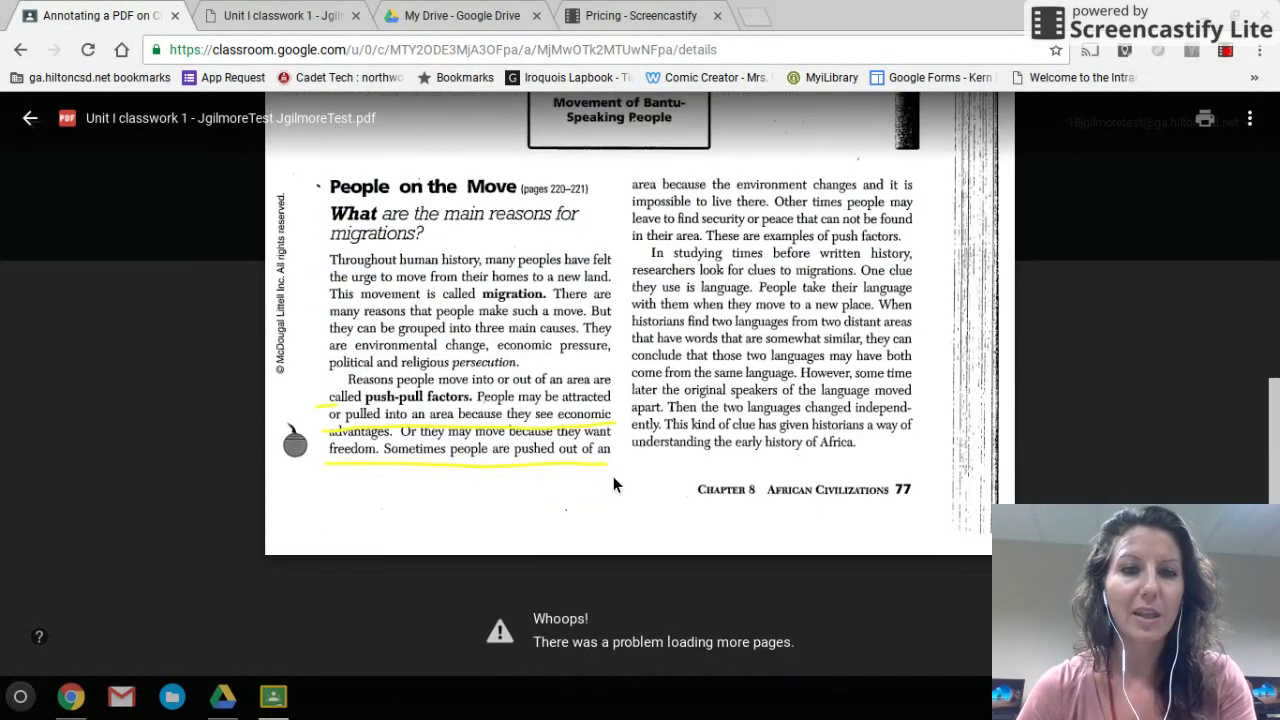
pyautogui.scroll(6, 621, 457)
pyautogui.scroll(-6, 640, 455)
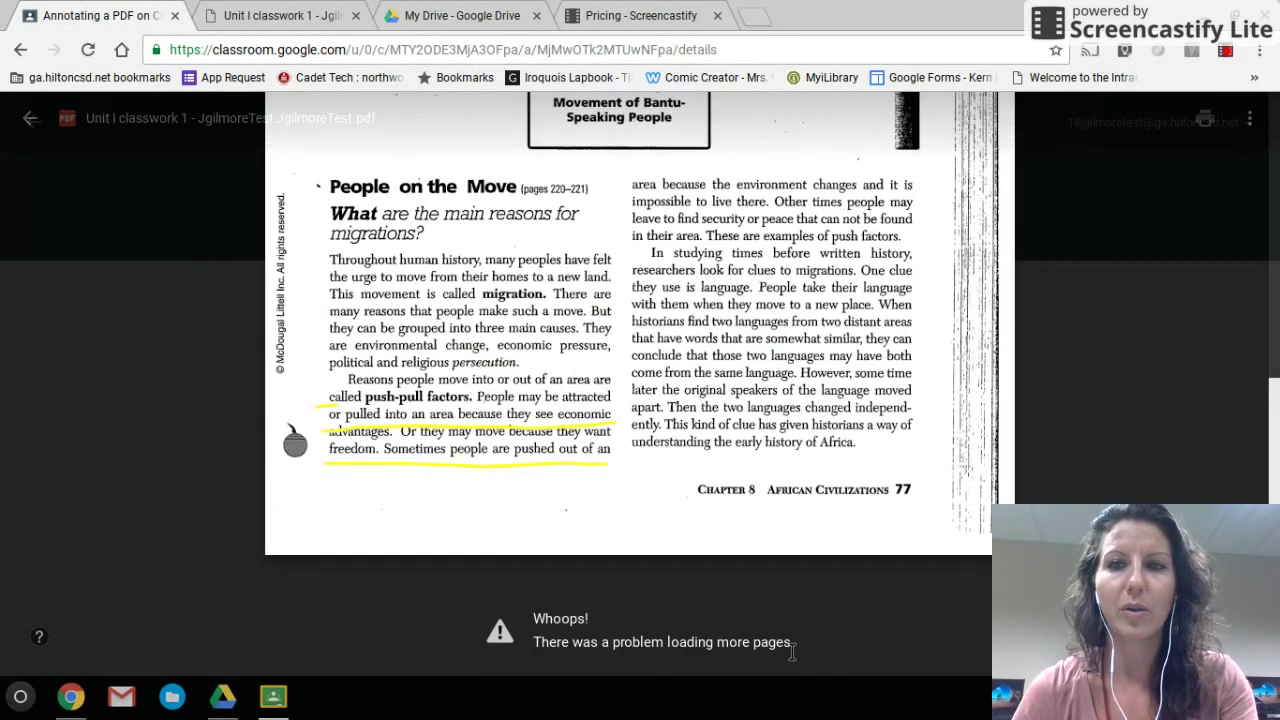
pyautogui.scroll(1, 86, 186)
pyautogui.click(30, 118)
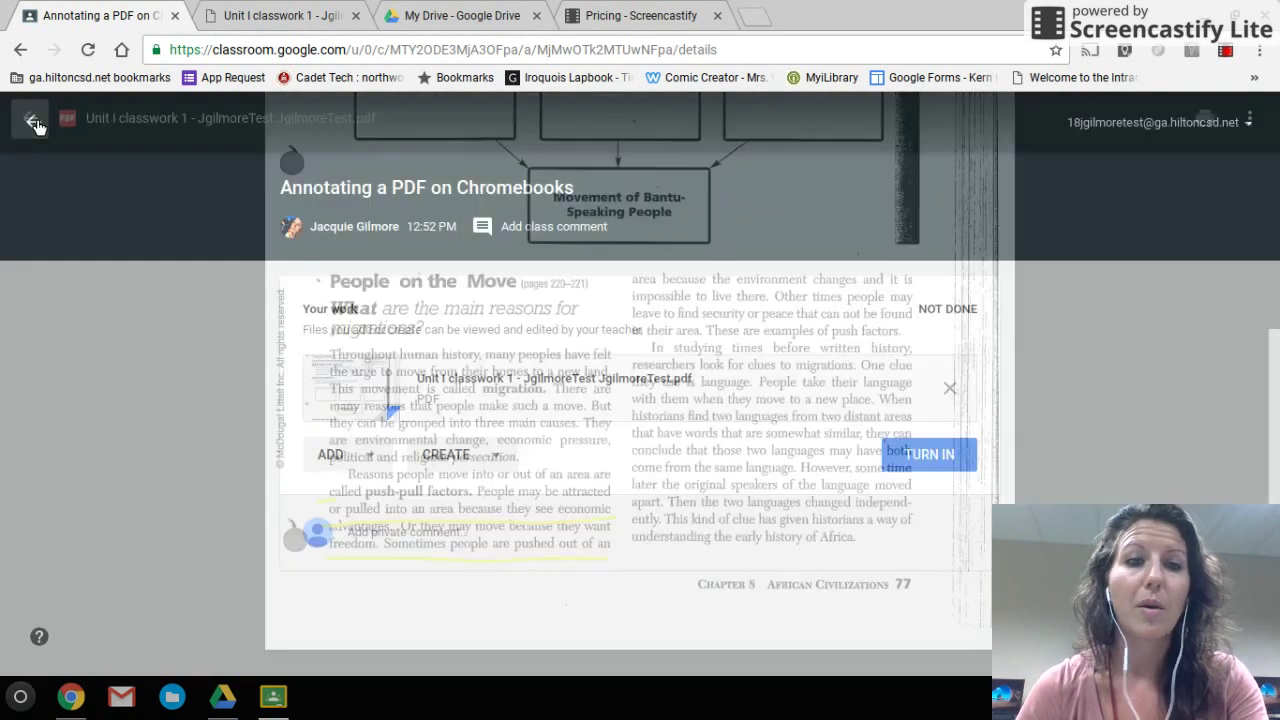
# - Turn in the annotated PDF for the "Annotating a PDF on Chromebooks" assignment and confirm the submission
pyautogui.click(958, 455)
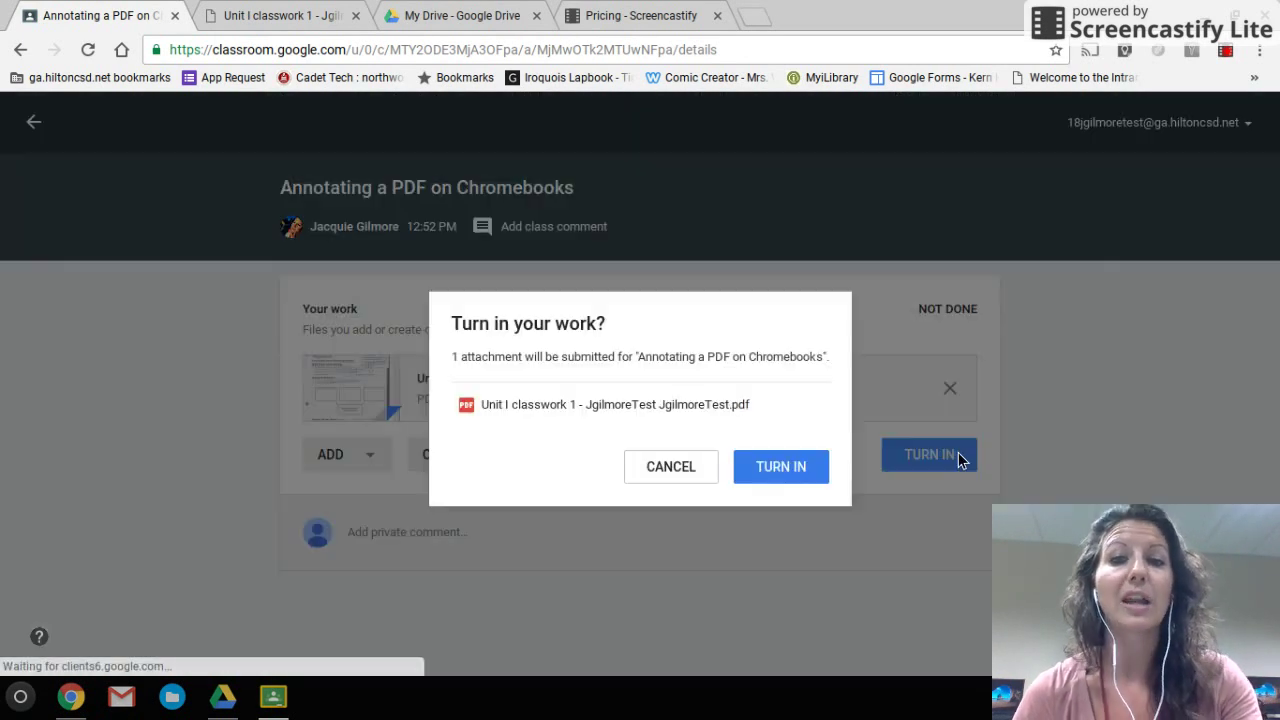
pyautogui.click(826, 468)
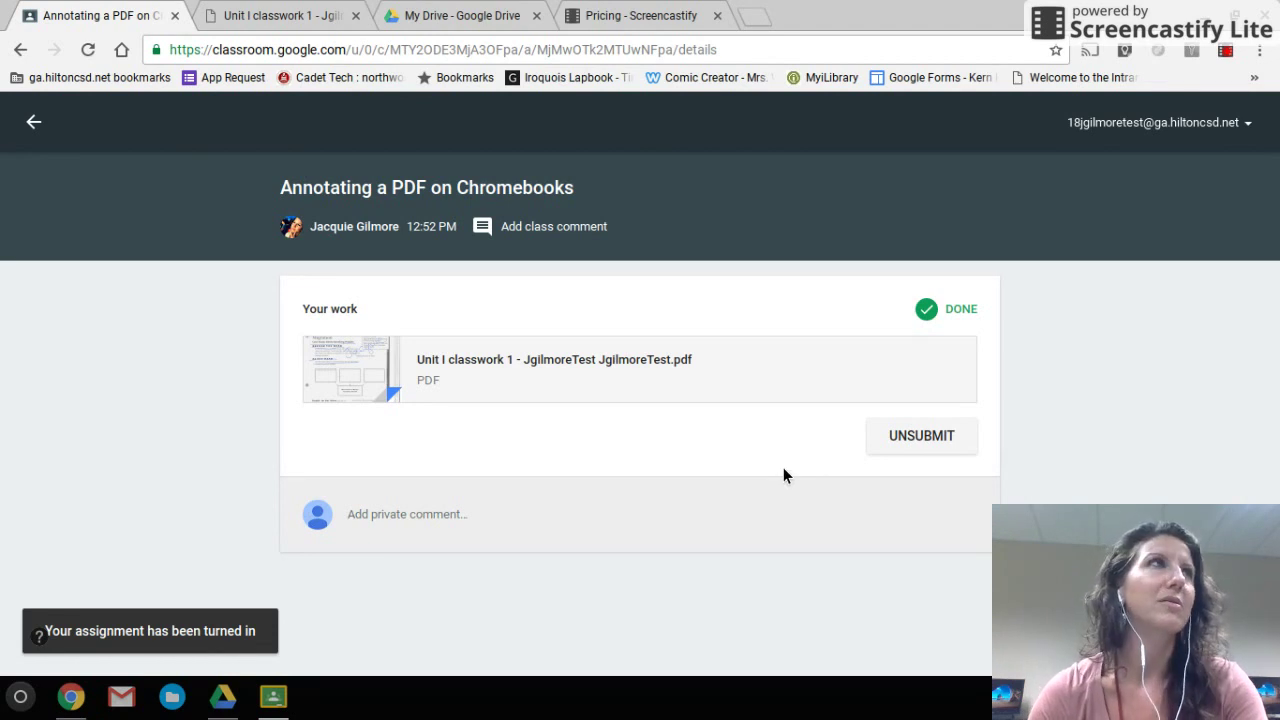
# - Switch to the teacher's Test Class 2016-2017 window, preview the assignment's original Unit I classwork 1.pdf and close it
pyautogui.click(74, 698)
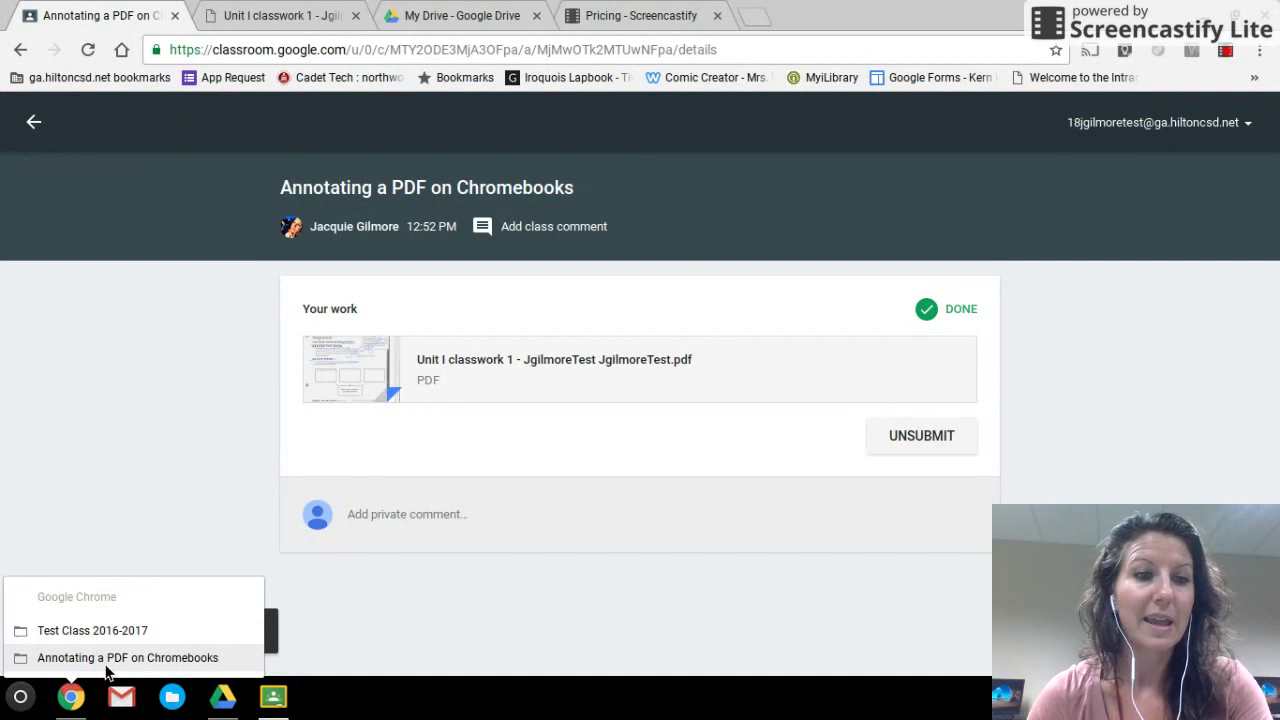
pyautogui.click(106, 667)
pyautogui.click(70, 697)
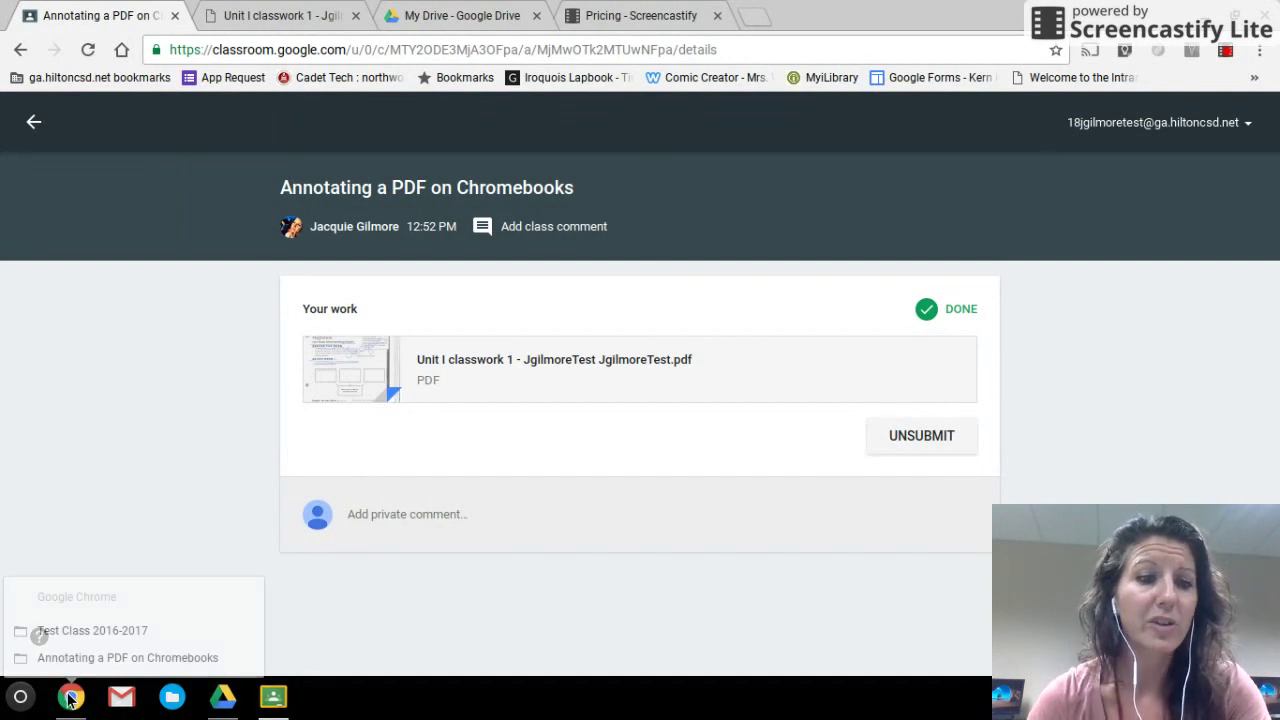
pyautogui.click(88, 638)
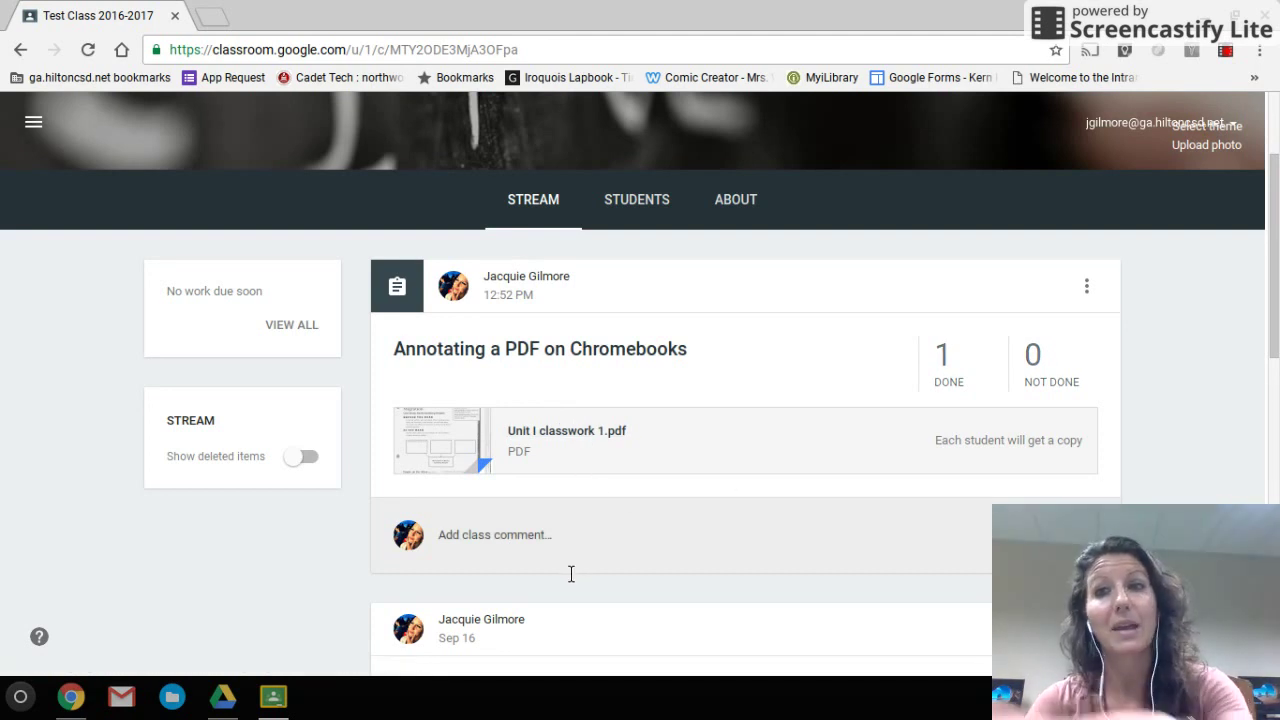
pyautogui.click(597, 445)
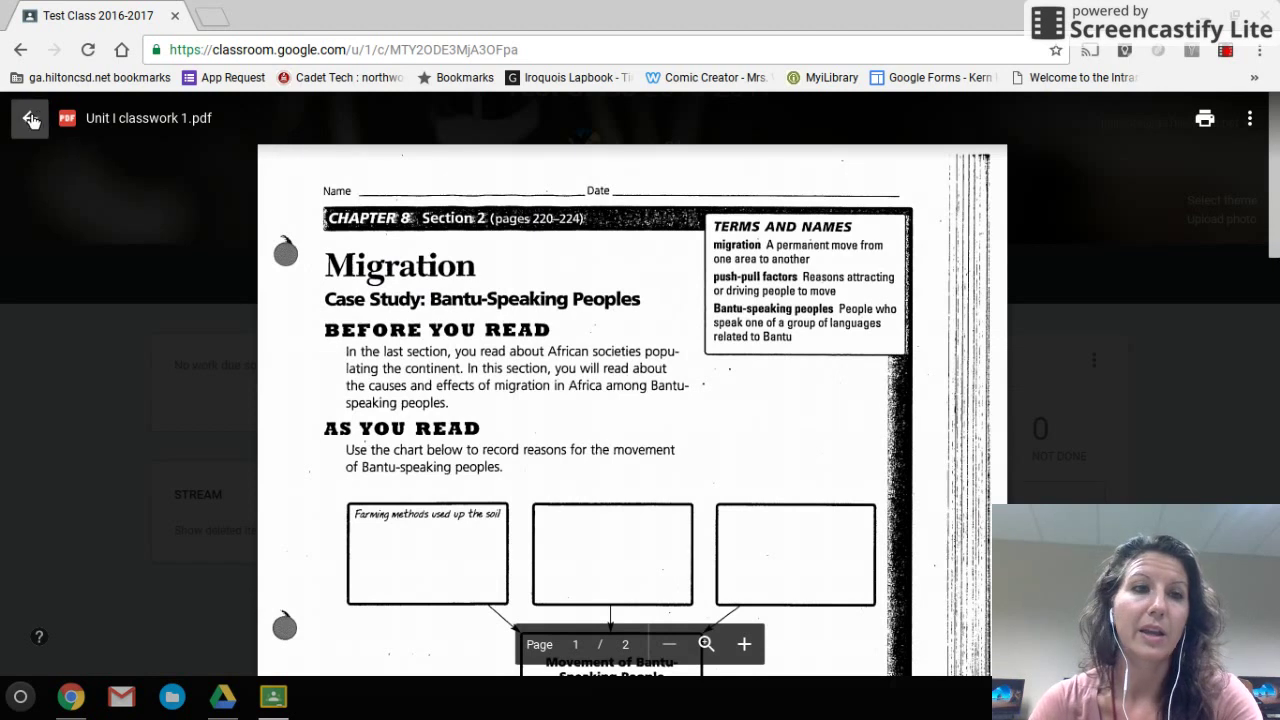
pyautogui.click(31, 119)
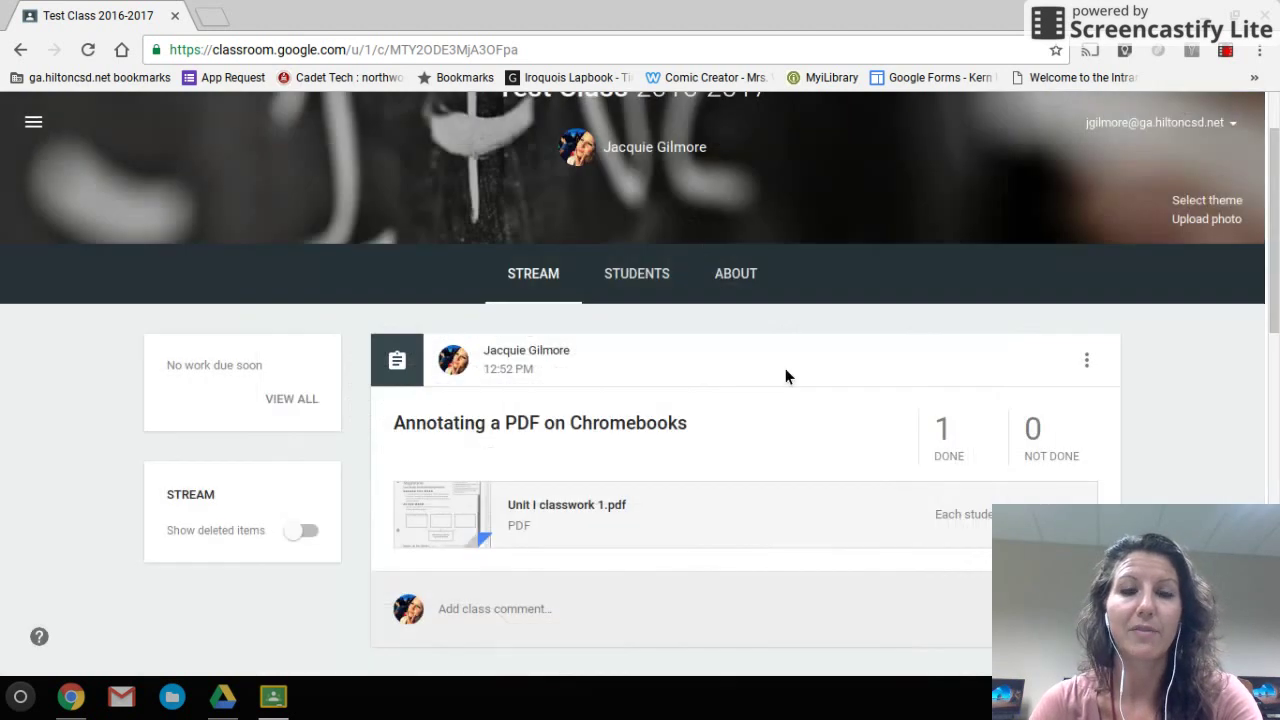
# - Open the student work for "Annotating a PDF on Chromebooks", review all pages of the submitted annotated PDF and close it
pyautogui.click(567, 432)
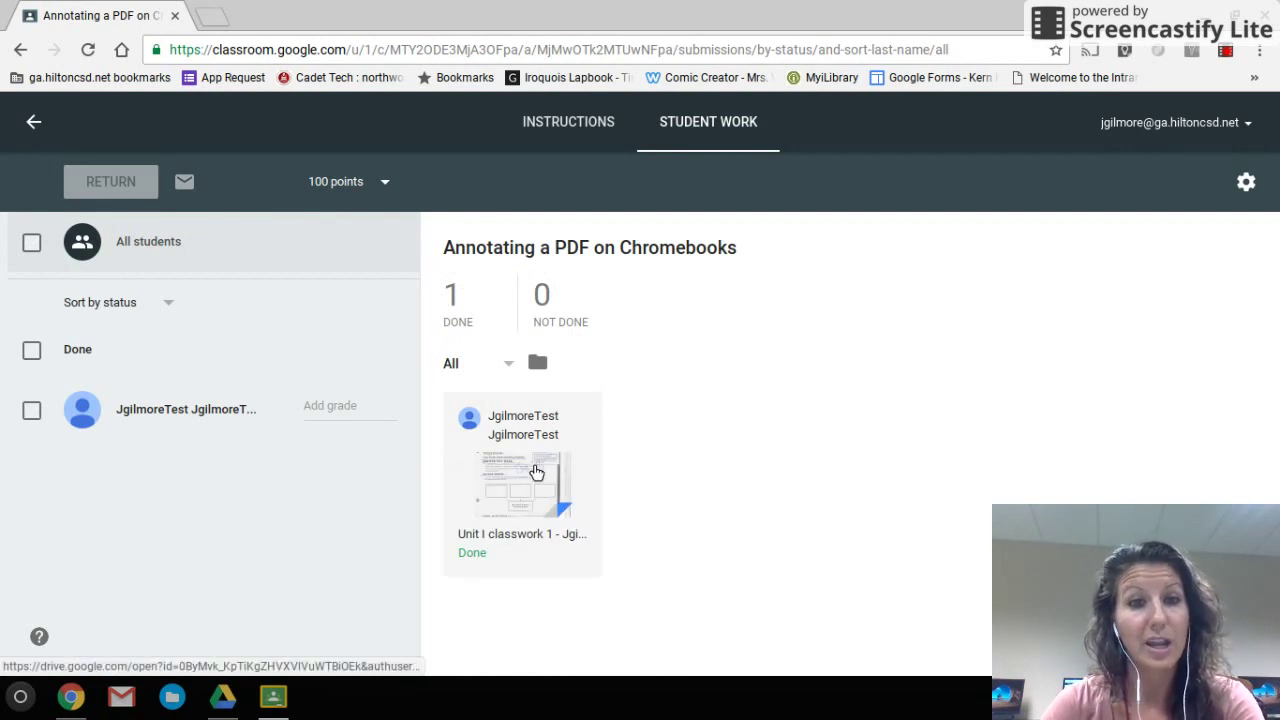
pyautogui.click(521, 496)
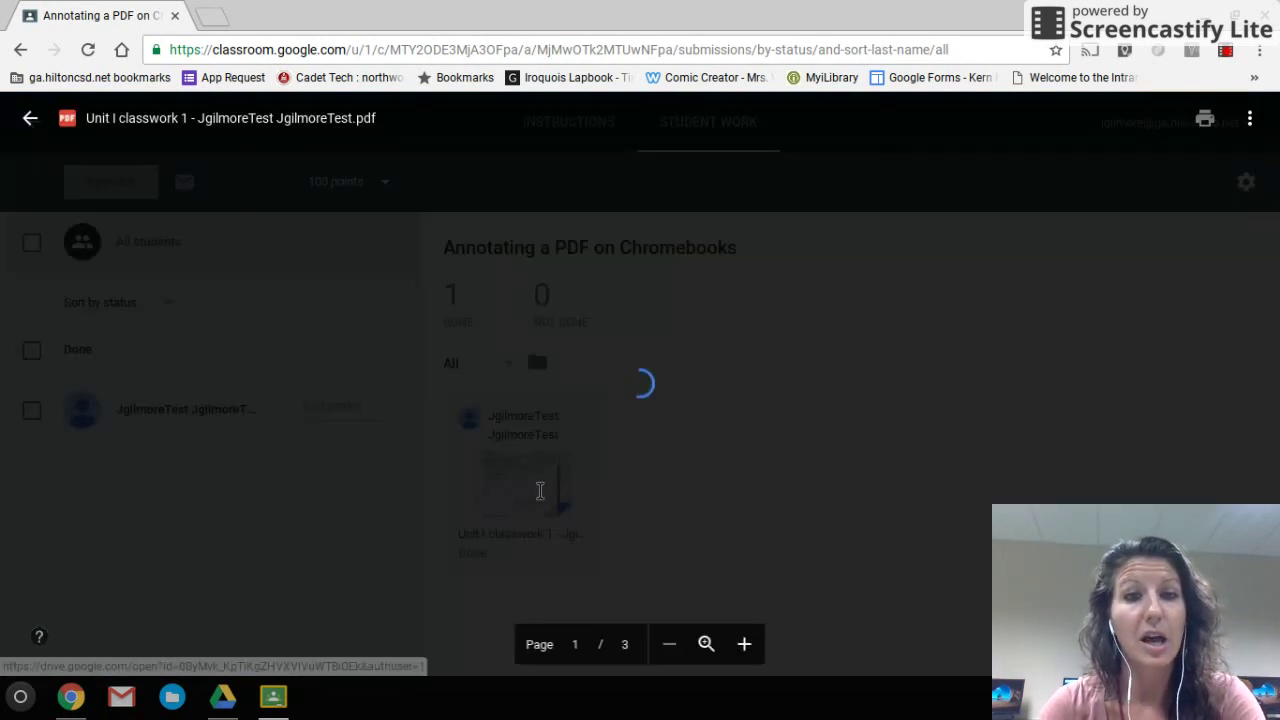
pyautogui.scroll(-15, 695, 473)
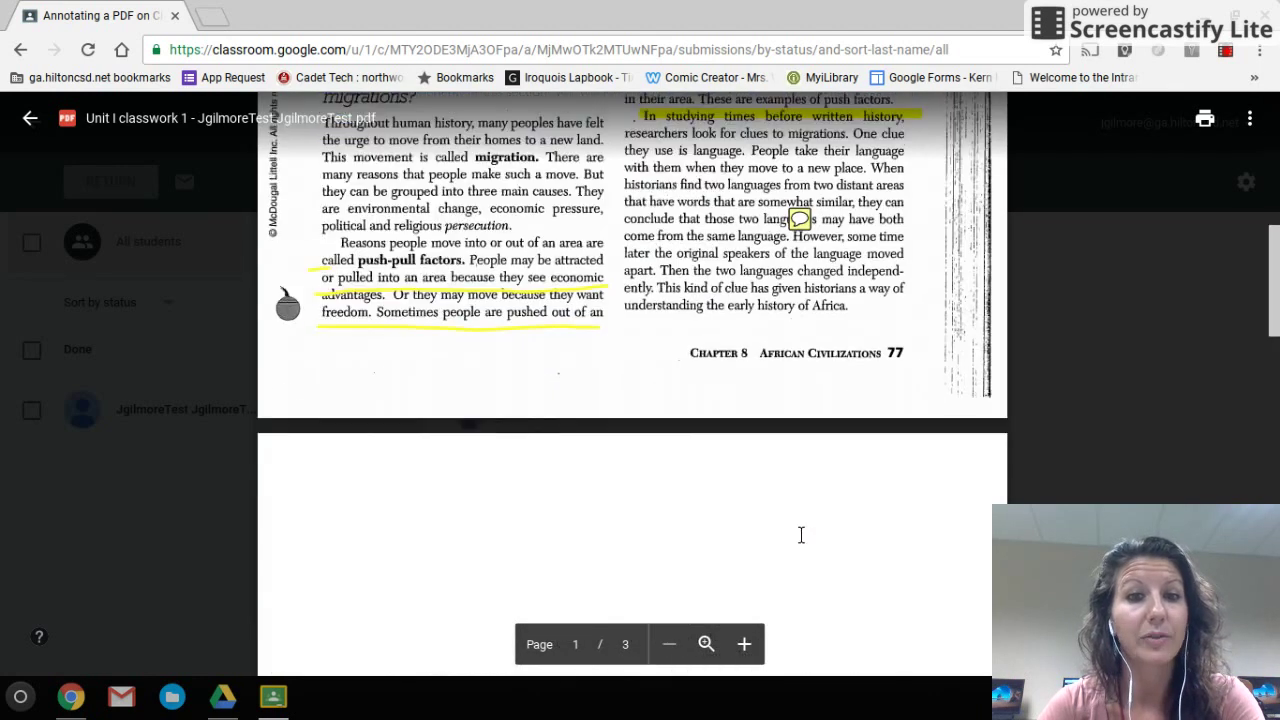
pyautogui.scroll(-10, 812, 528)
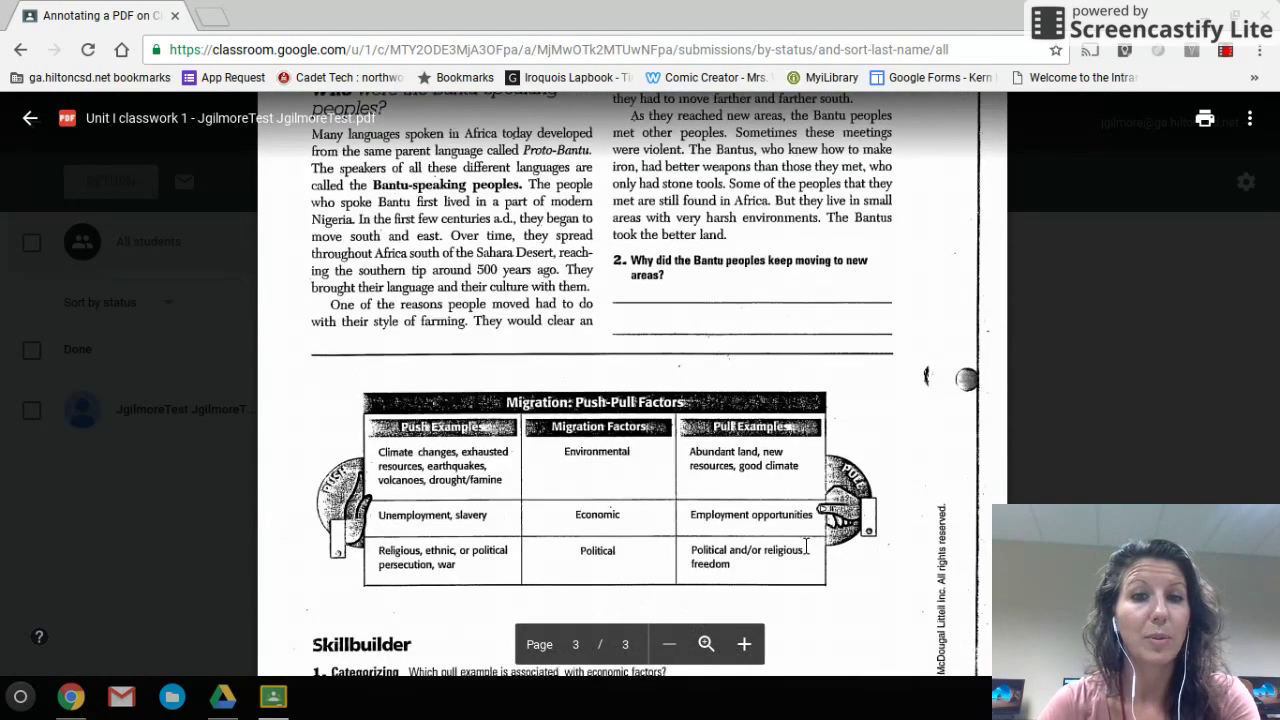
pyautogui.scroll(7, 765, 508)
pyautogui.scroll(15, 765, 508)
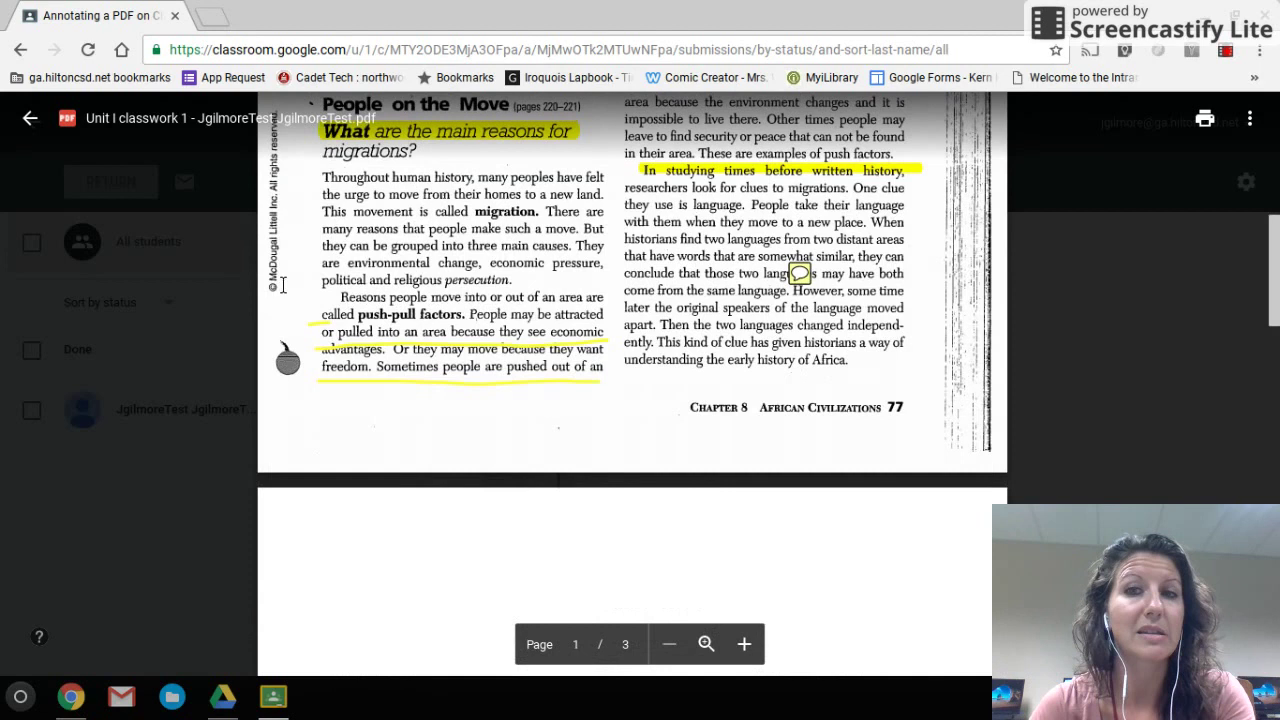
pyautogui.click(31, 121)
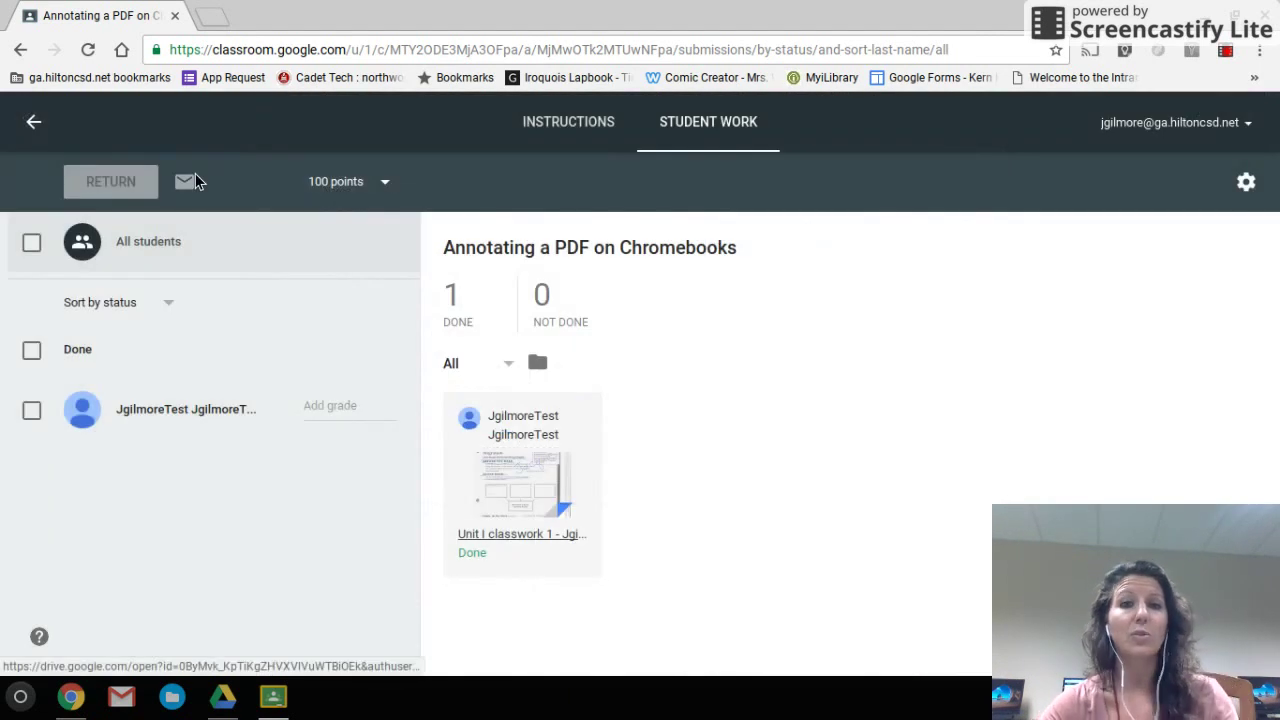